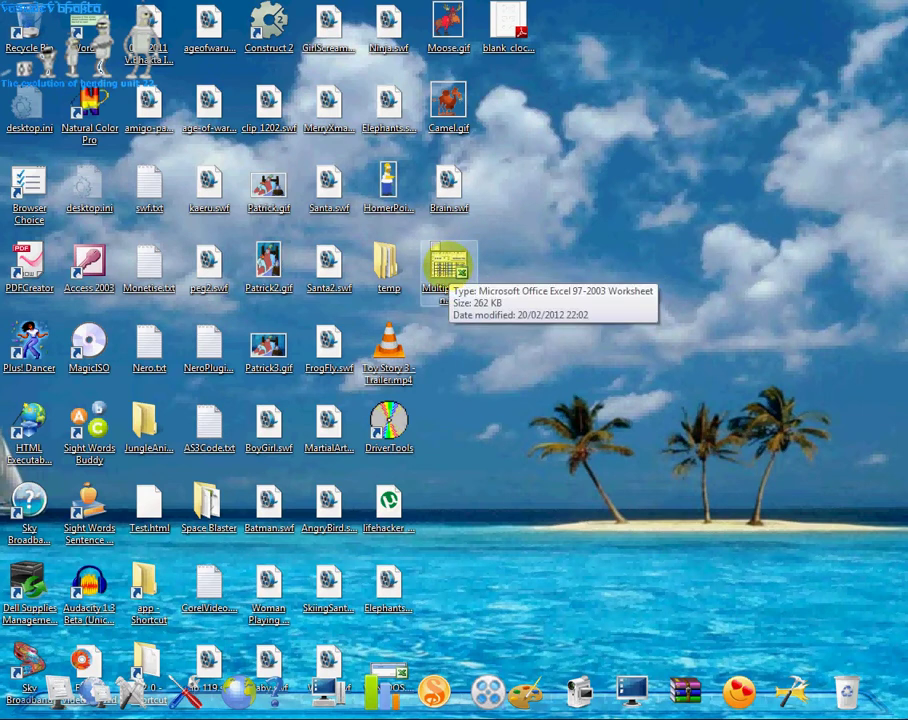
# - Open the Multiplication.xls workbook from the desktop and enable the disabled add-in for this session only
pyautogui.doubleClick(448, 265)
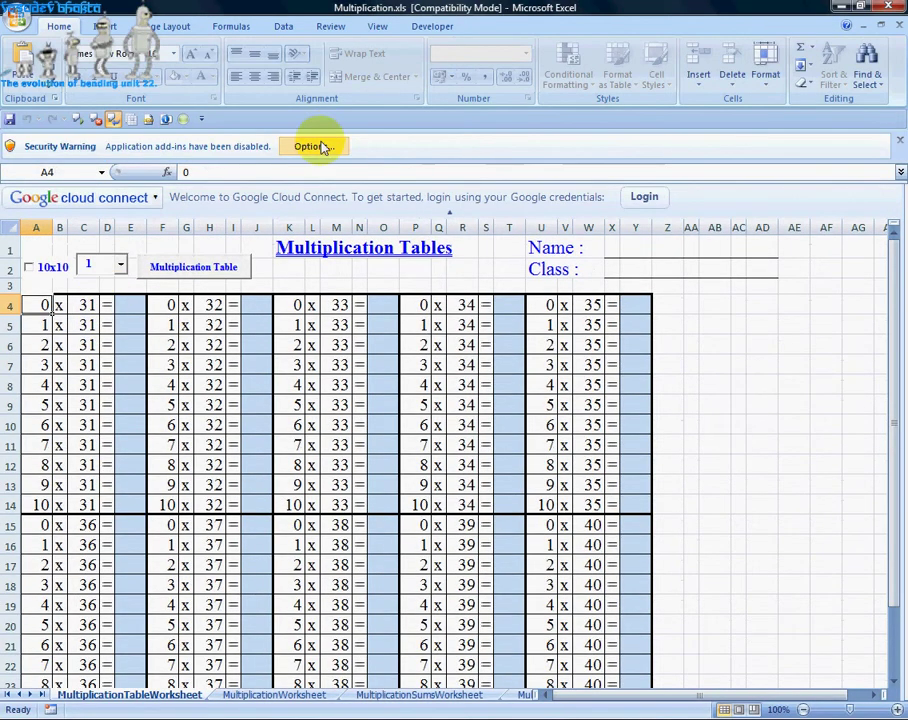
pyautogui.click(316, 147)
pyautogui.click(377, 369)
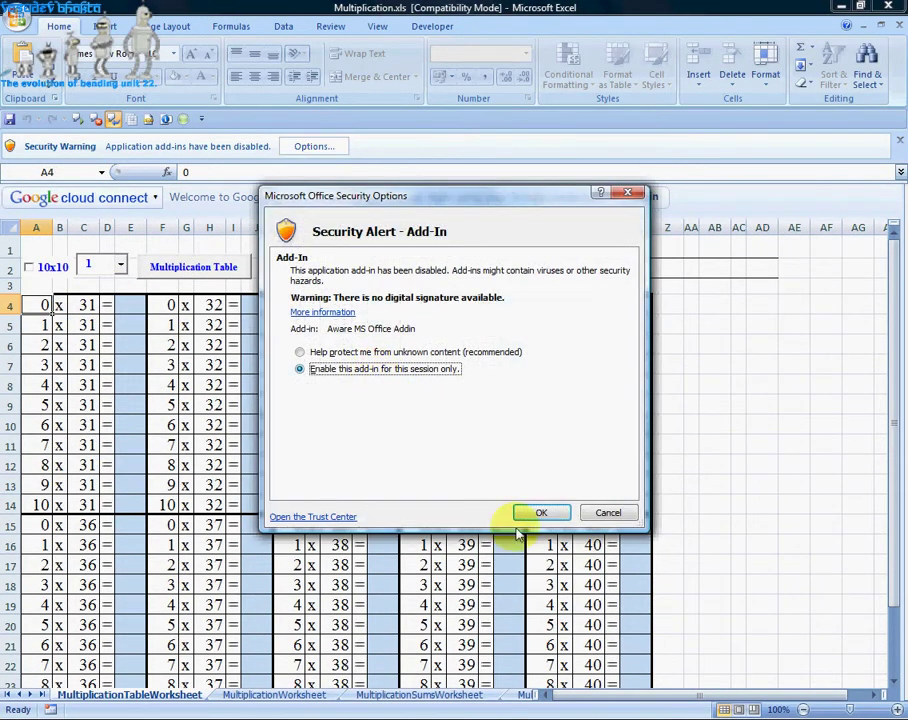
pyautogui.click(538, 514)
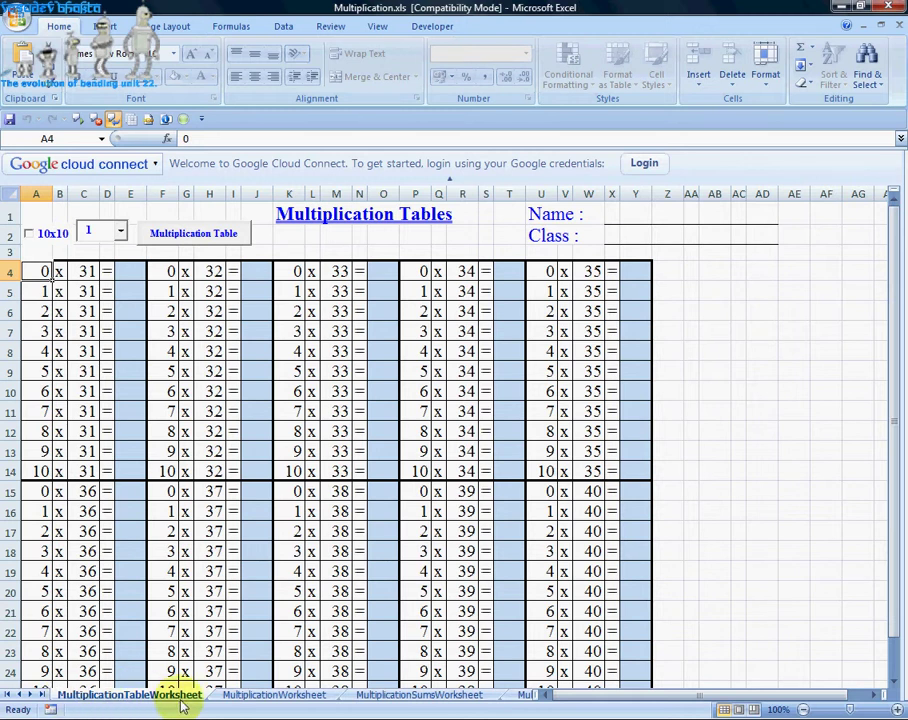
# - Look through the MultiplicationWorksheet, MultiplicationSumsWorksheet and MultiplicationSolutionSheet sheets
pyautogui.click(290, 698)
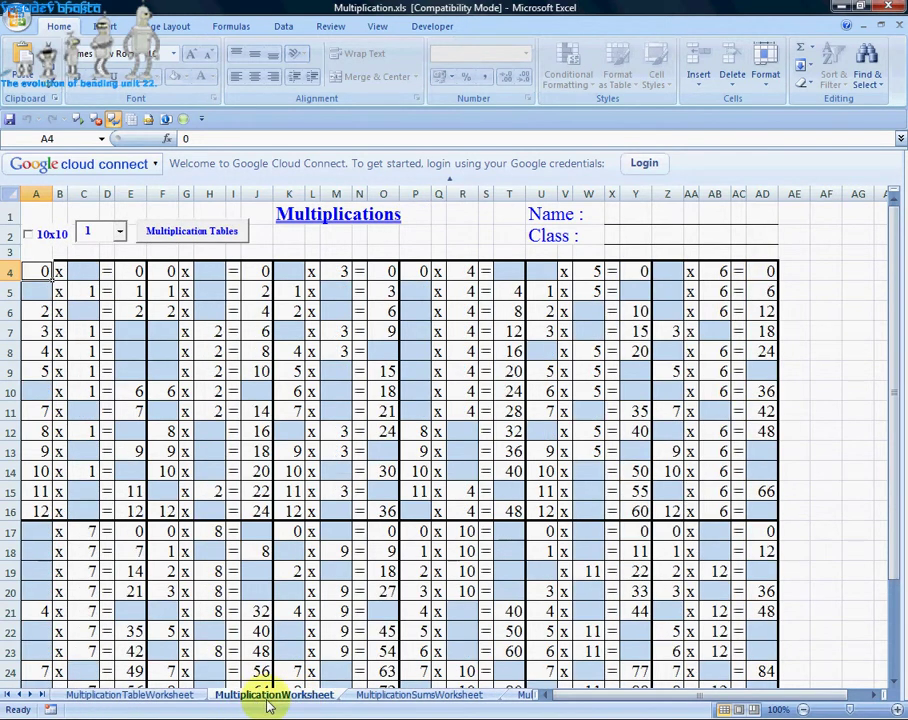
pyautogui.click(373, 700)
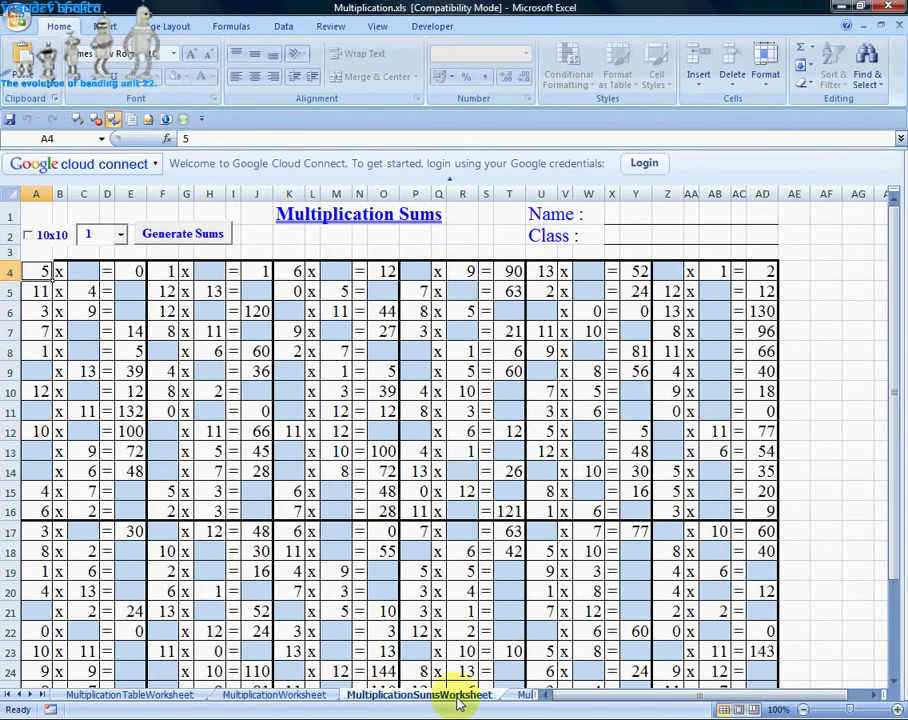
pyautogui.click(522, 697)
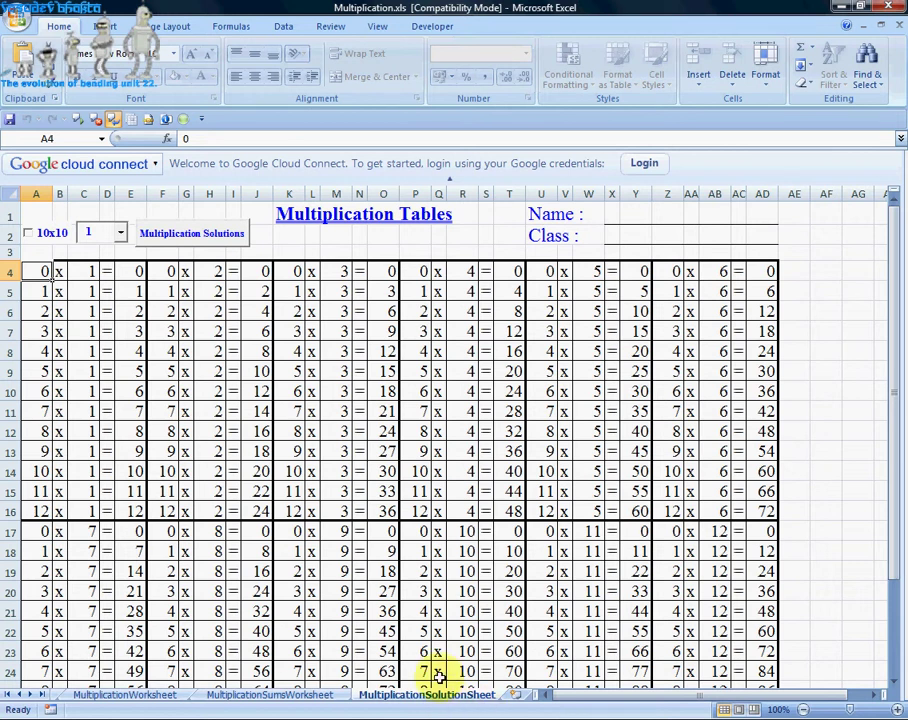
# - Return to the MultiplicationTableWorksheet sheet and generate blank multiplication tables starting from 1 with the 10x10 option off
pyautogui.click(16, 694)
pyautogui.click(110, 694)
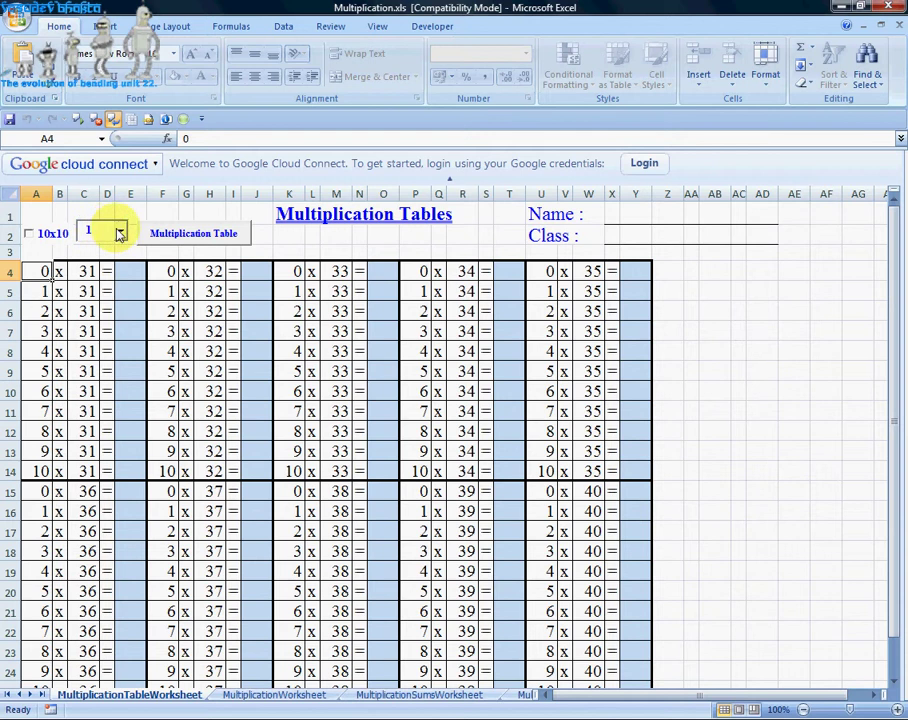
pyautogui.click(187, 235)
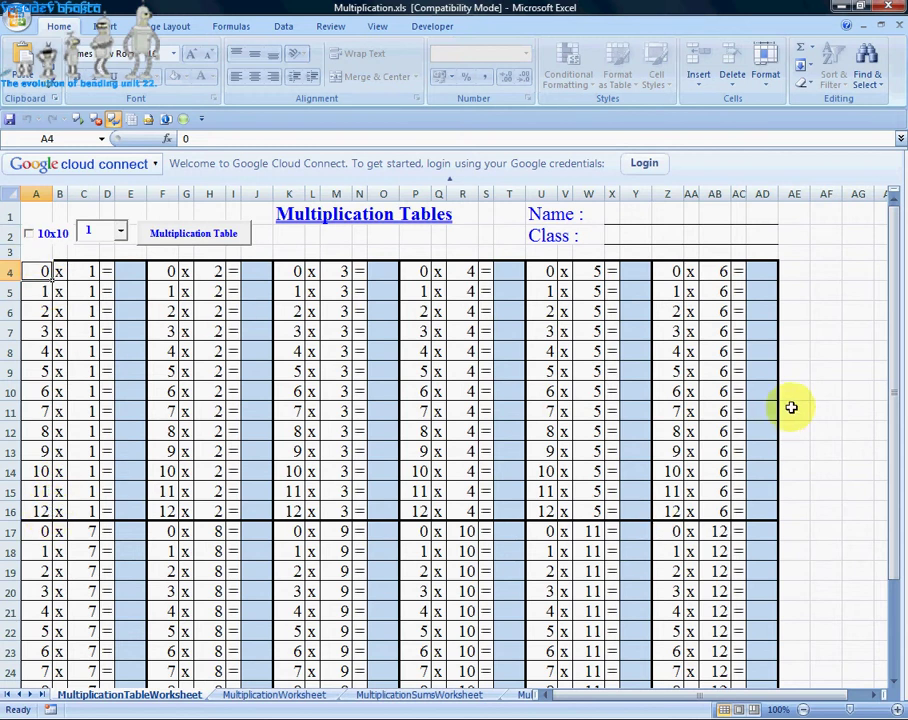
# - Examine the generated 12x12 tables, from the 1 times table through the last 12 times row
pyautogui.click(57, 330)
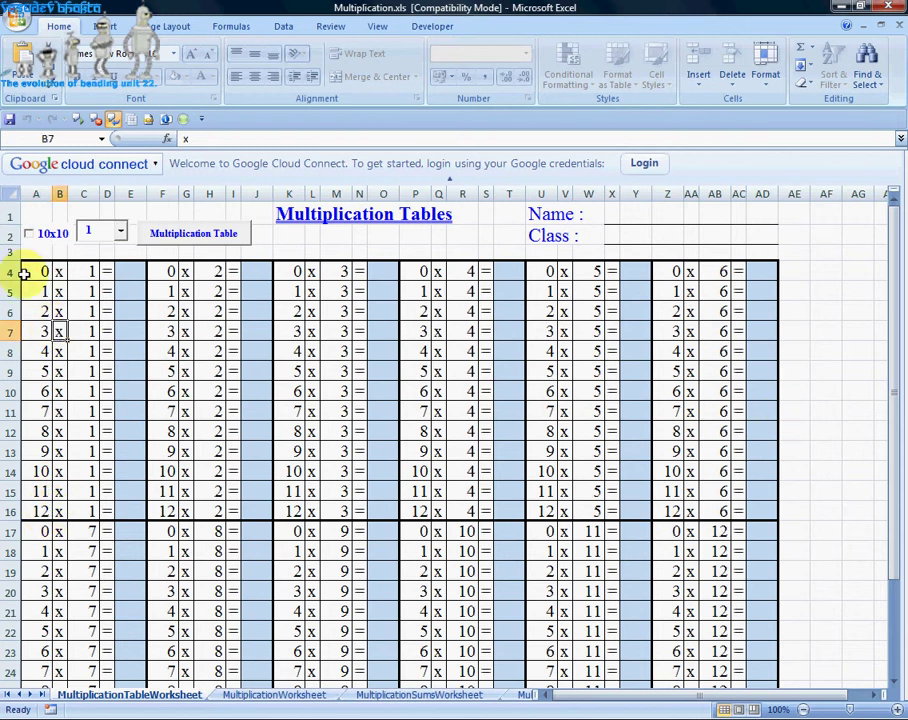
pyautogui.click(86, 288)
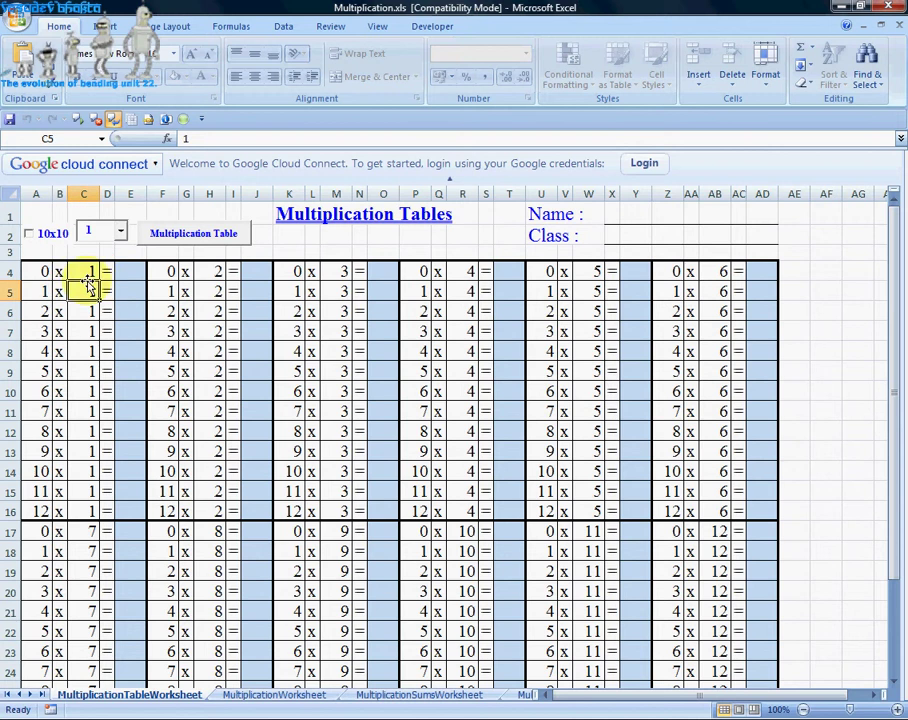
pyautogui.click(722, 368)
pyautogui.scroll(-4, 339, 567)
pyautogui.click(90, 432)
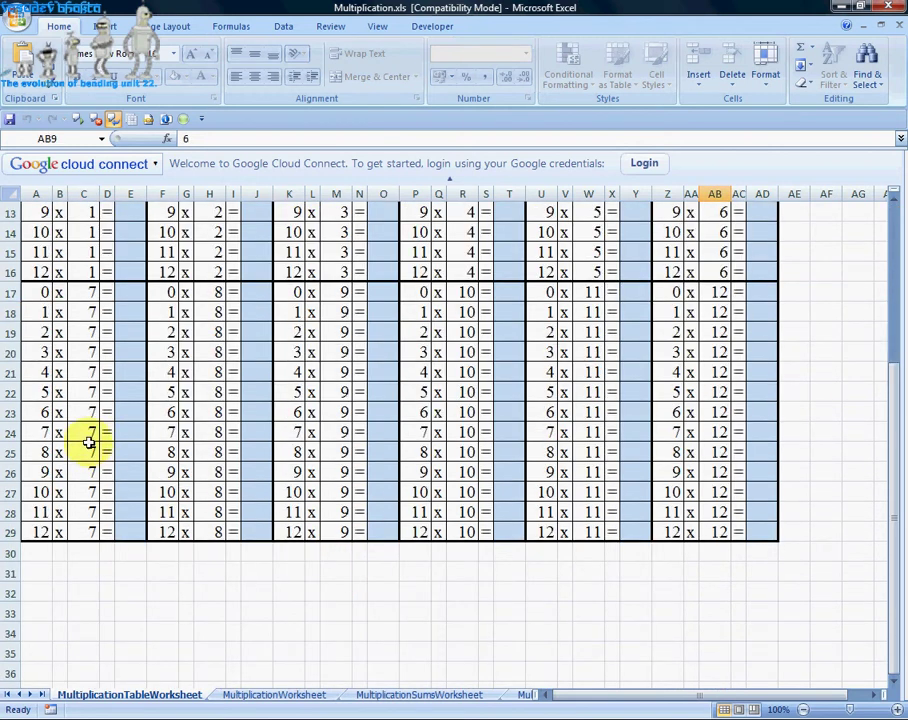
pyautogui.click(722, 412)
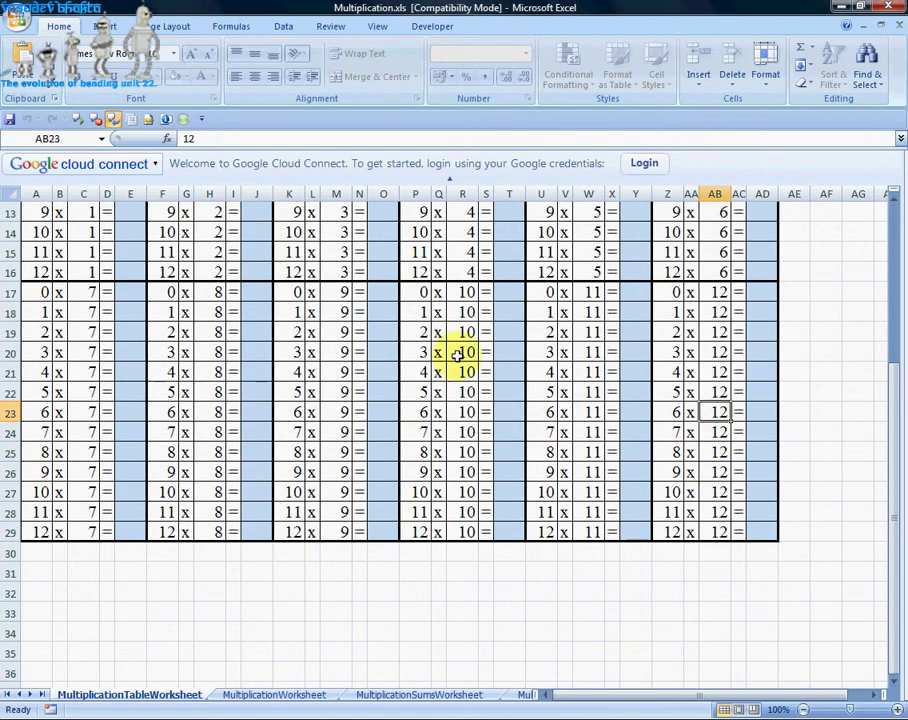
pyautogui.scroll(4, 236, 460)
pyautogui.scroll(-4, 236, 493)
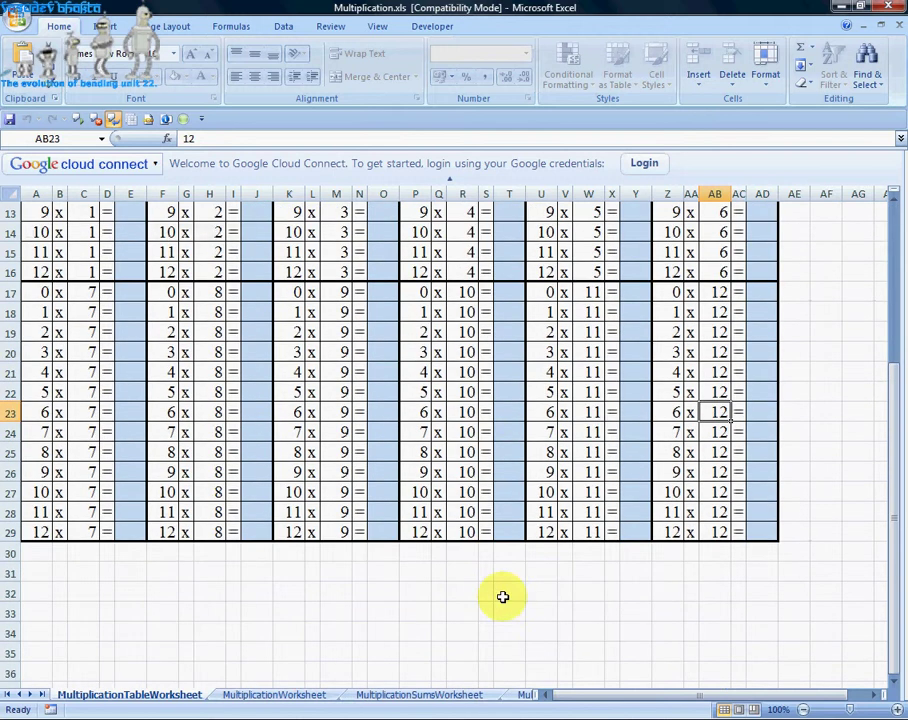
pyautogui.click(667, 530)
pyautogui.click(718, 531)
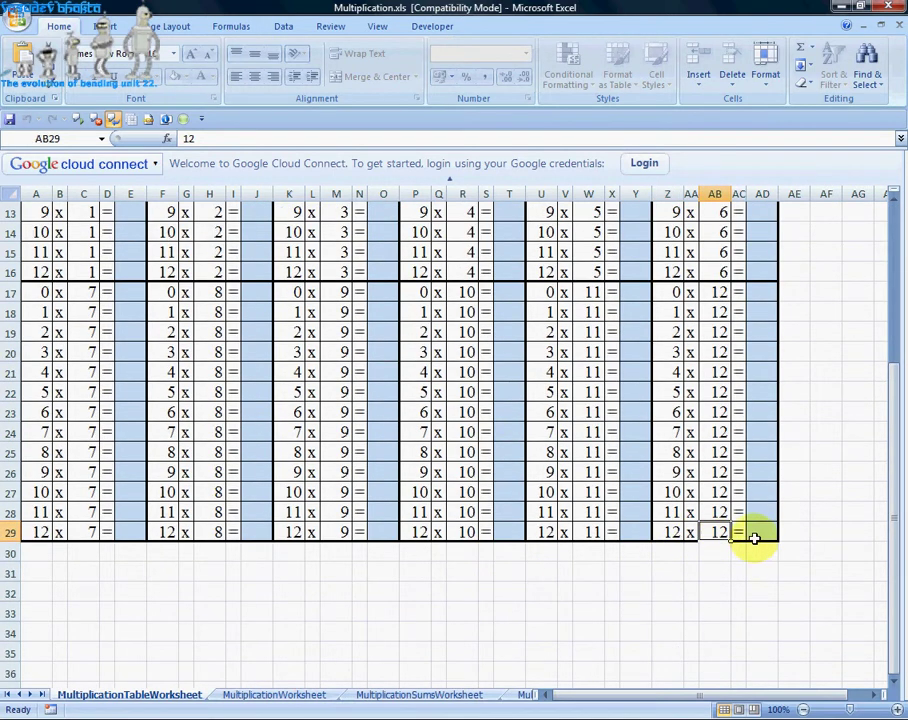
pyautogui.click(755, 533)
pyautogui.scroll(4, 371, 560)
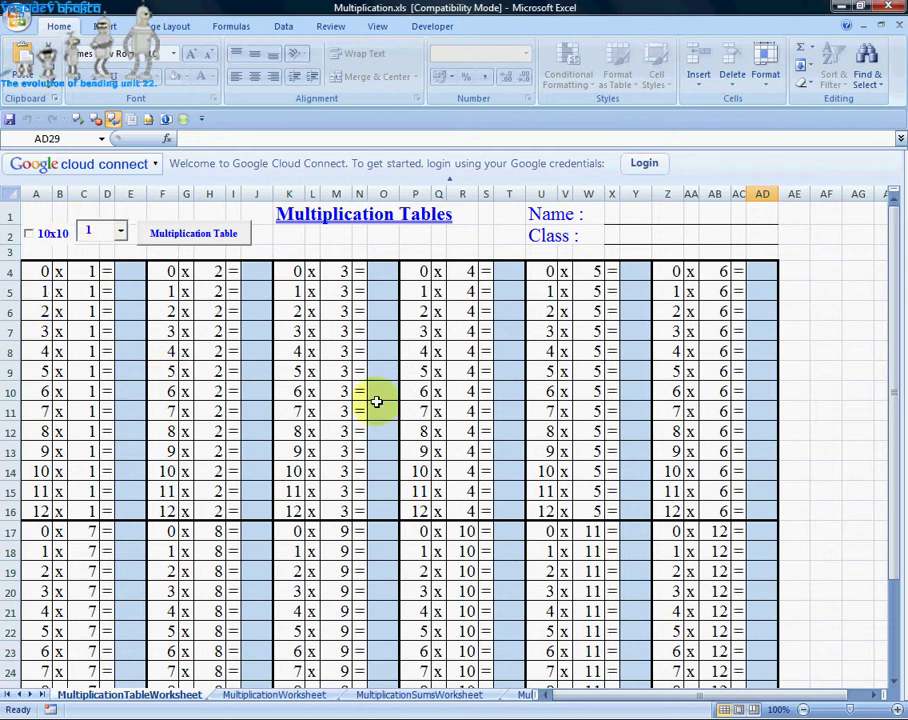
pyautogui.click(38, 270)
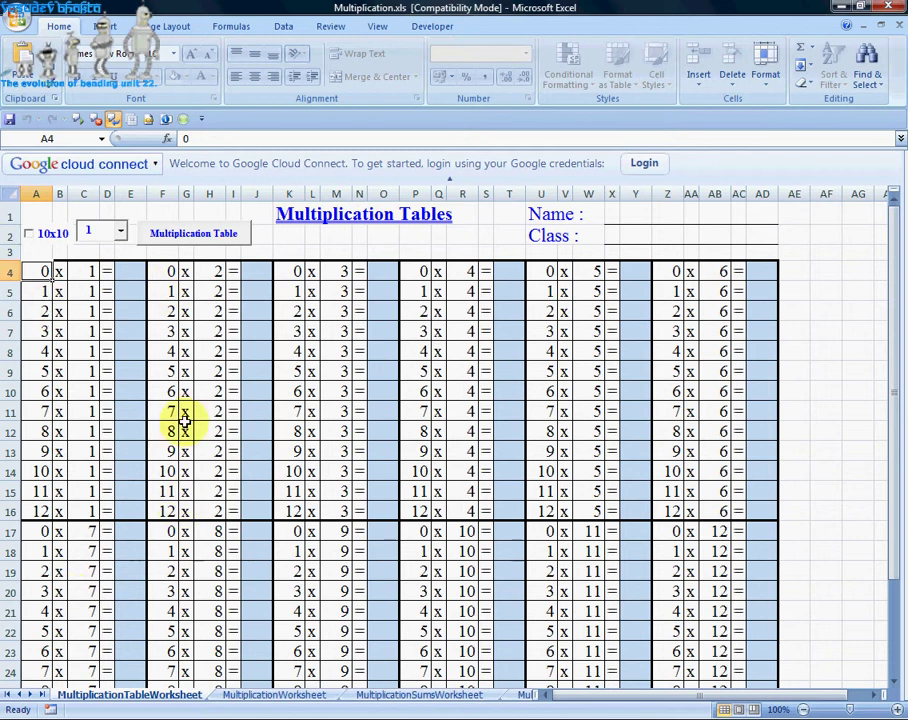
# - Enable the 10x10 option and generate the multiplication tables starting from 1
pyautogui.click(30, 236)
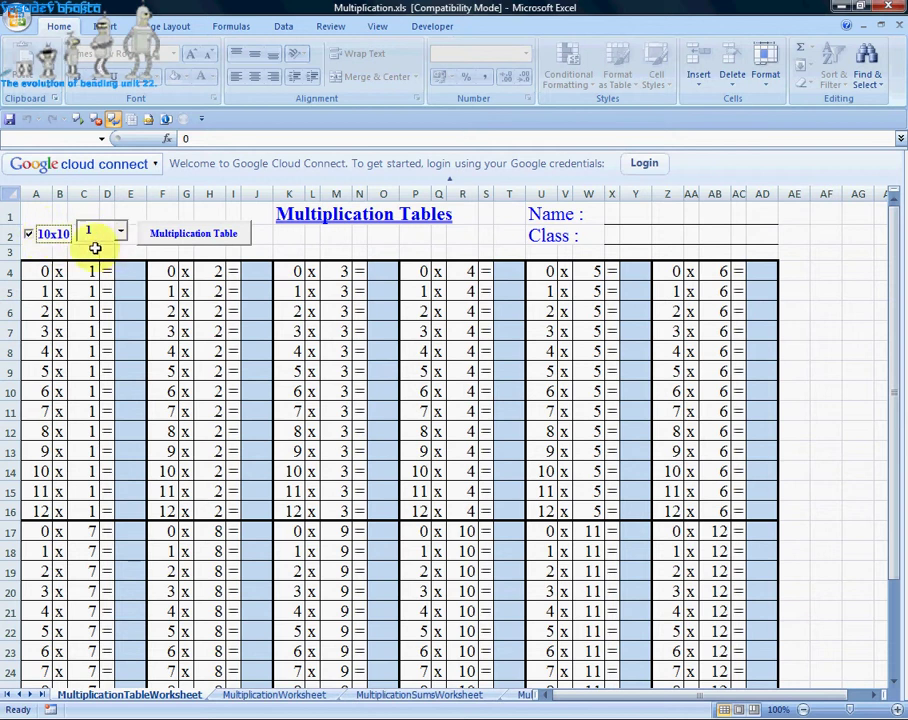
pyautogui.click(219, 234)
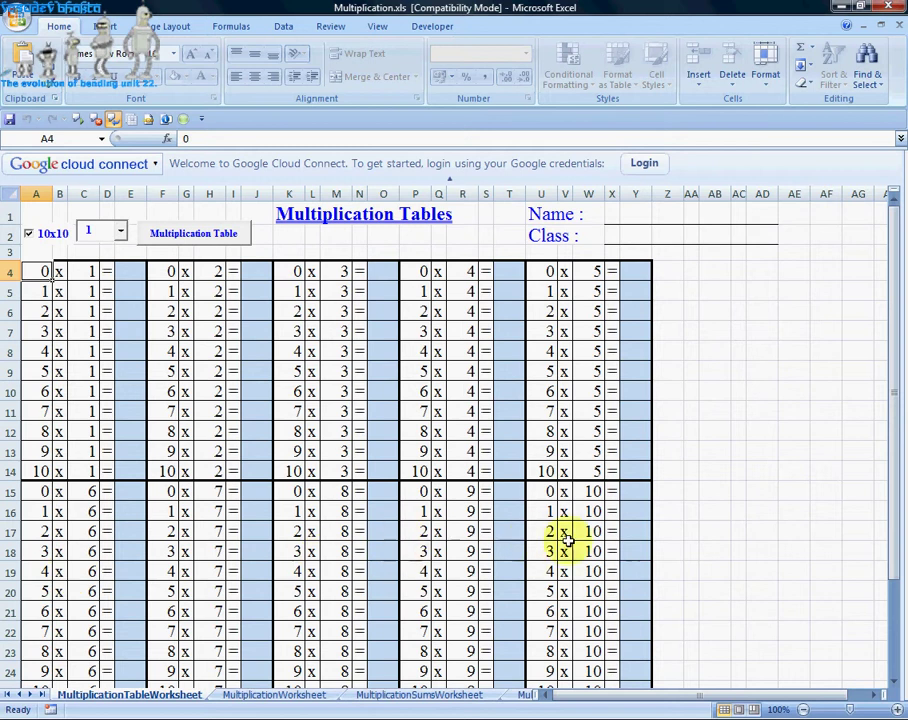
pyautogui.scroll(-3, 580, 560)
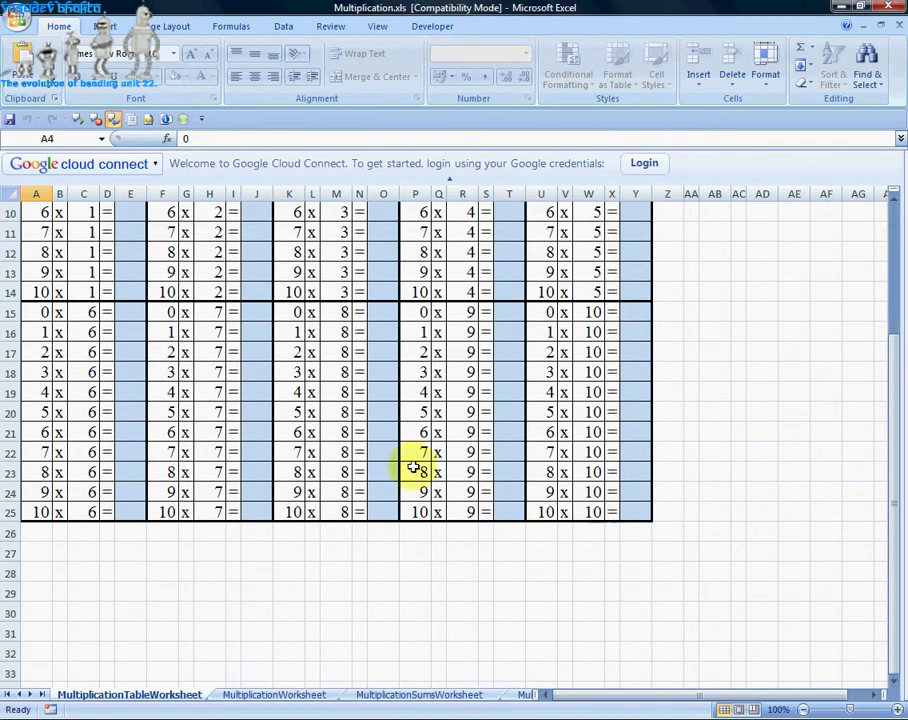
pyautogui.scroll(3, 330, 468)
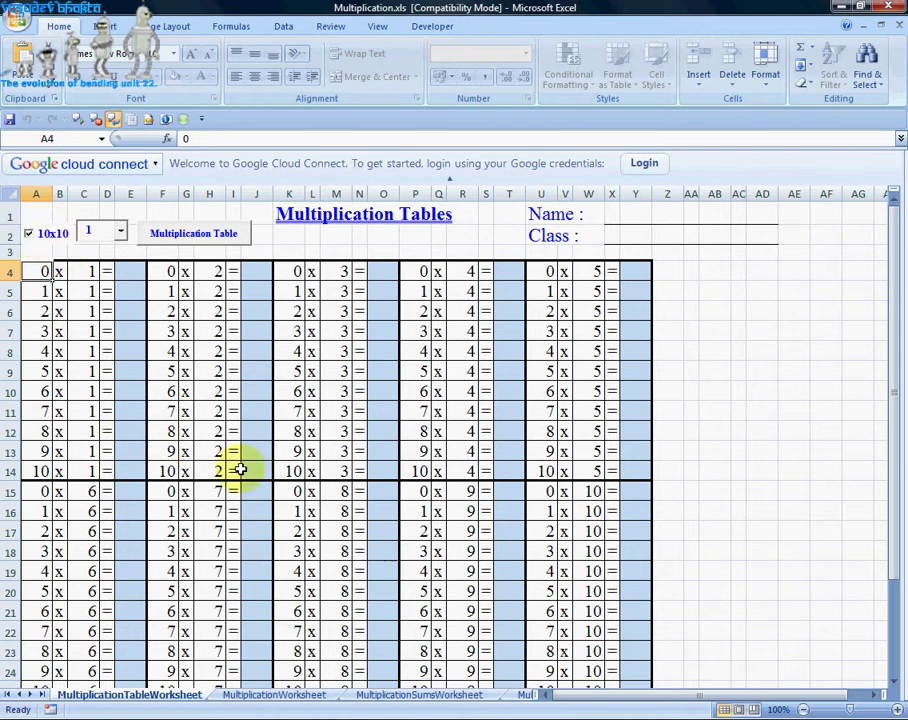
# - Set the starting number to 11 and generate the 10x10 multiplication tables for 11 to 20
pyautogui.click(118, 232)
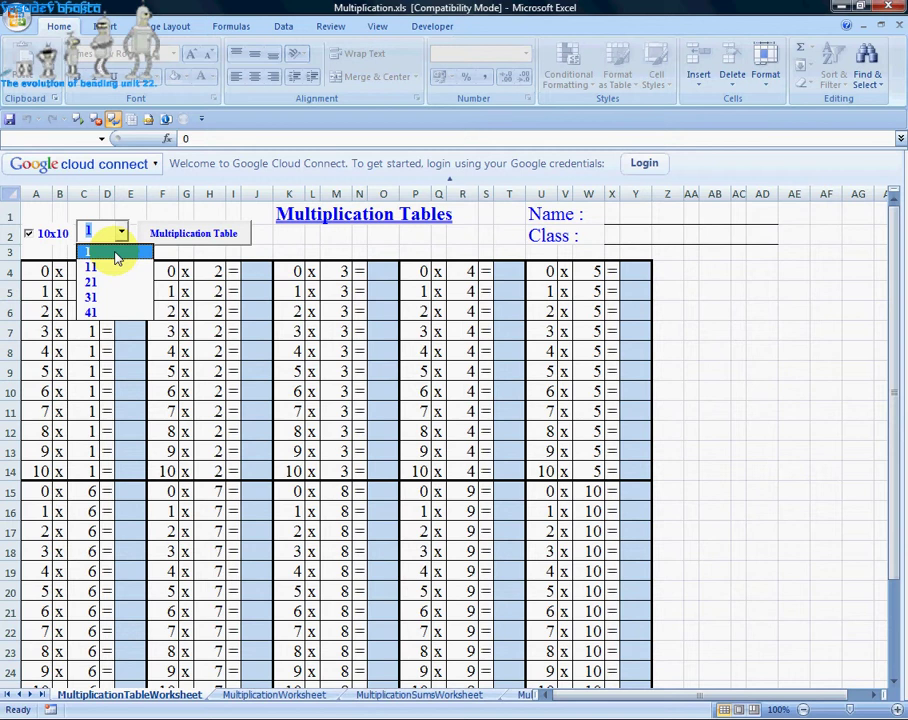
pyautogui.click(111, 252)
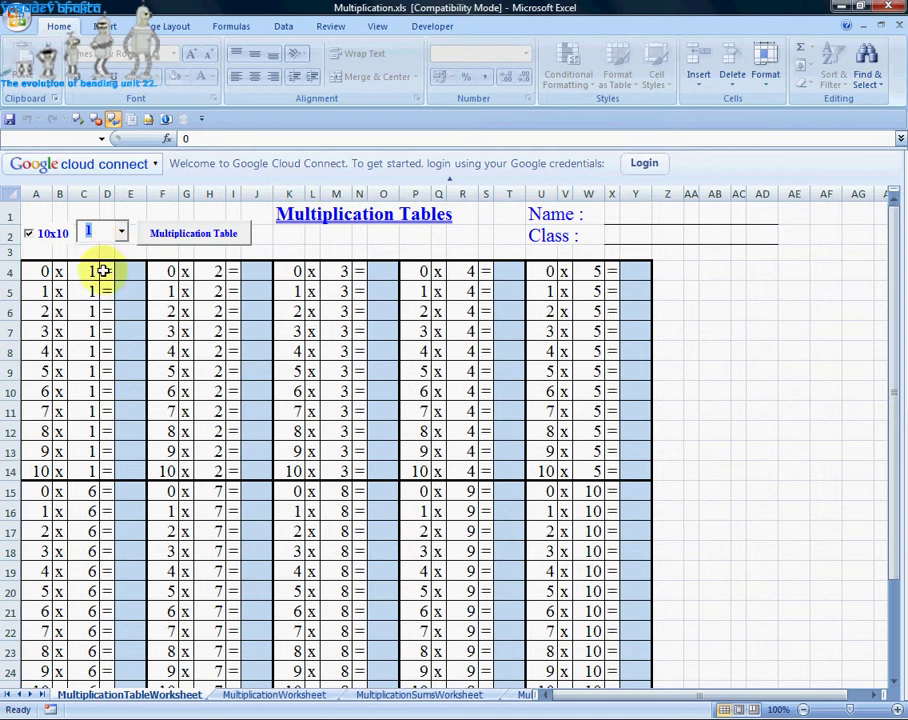
pyautogui.click(91, 271)
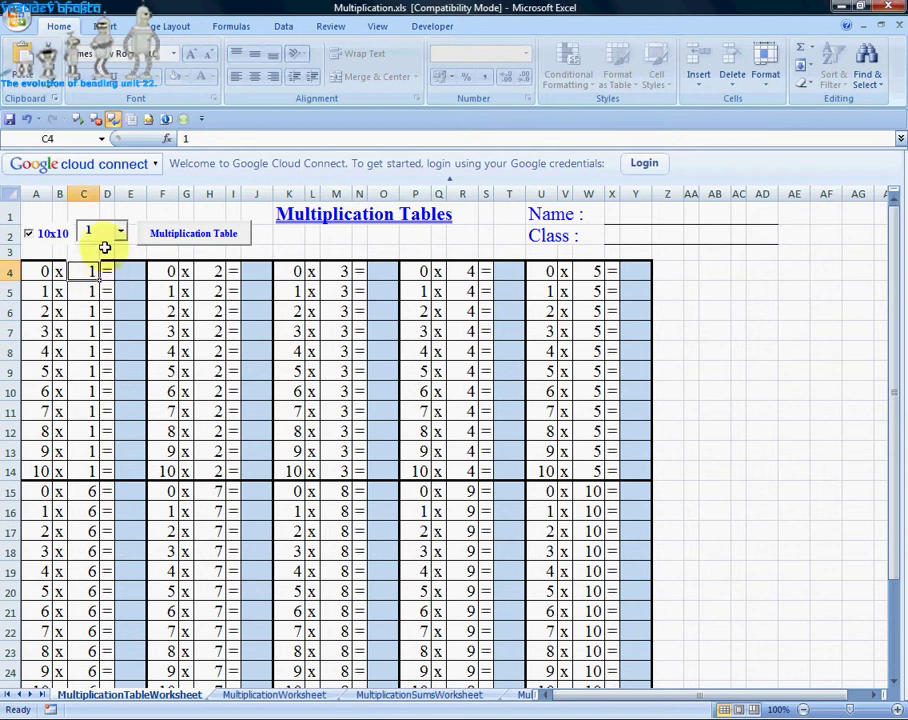
pyautogui.click(120, 232)
pyautogui.click(92, 265)
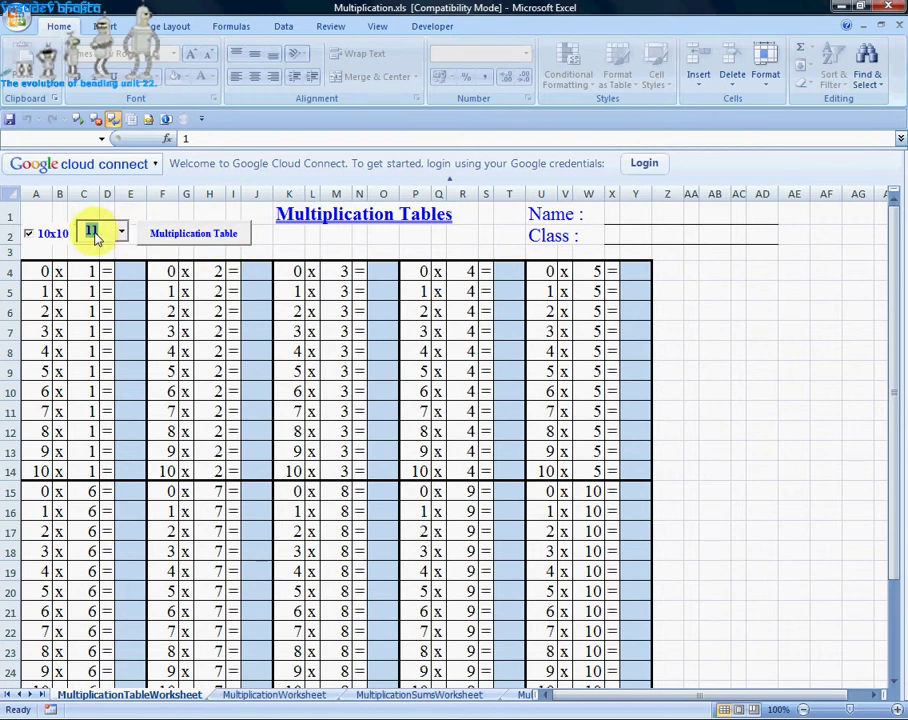
pyautogui.click(195, 234)
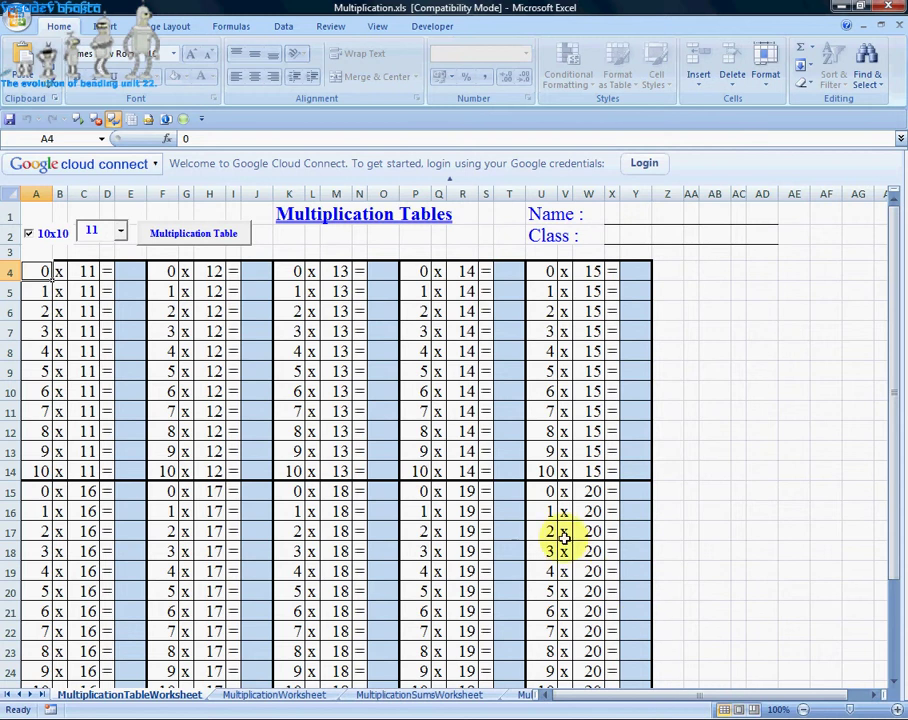
pyautogui.scroll(-3, 591, 538)
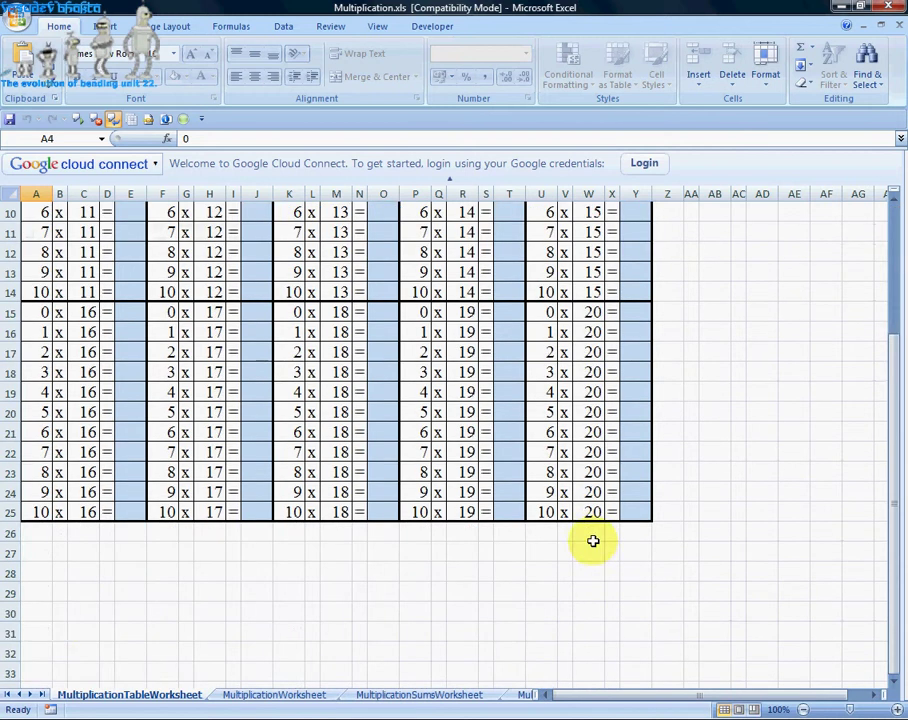
pyautogui.scroll(3, 415, 349)
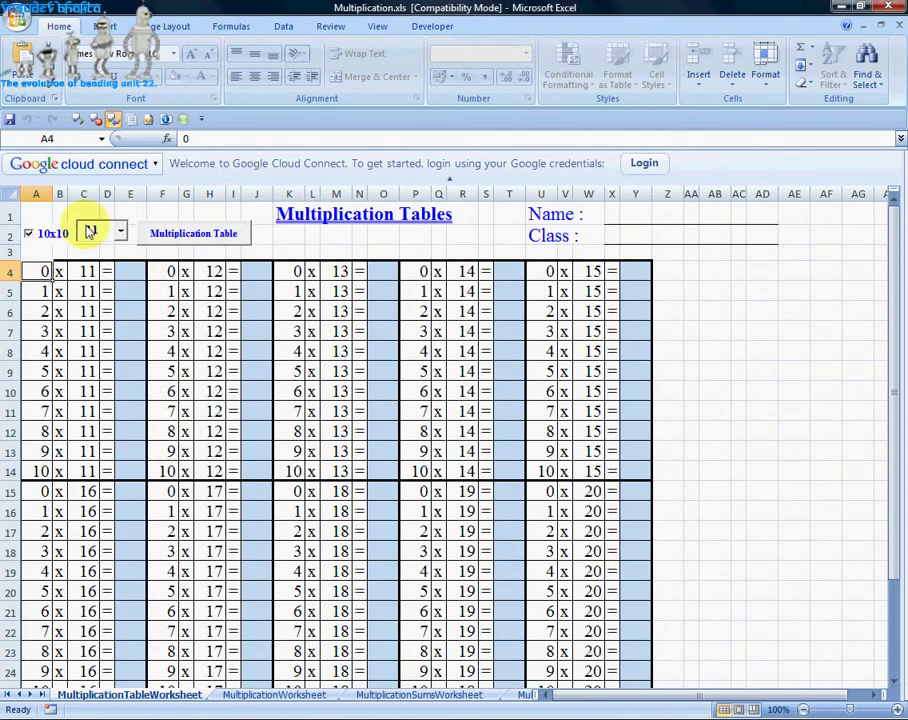
# - Check the print preview of the 11 to 20 multiplication tables and close it
pyautogui.click(14, 14)
pyautogui.moveTo(73, 232)
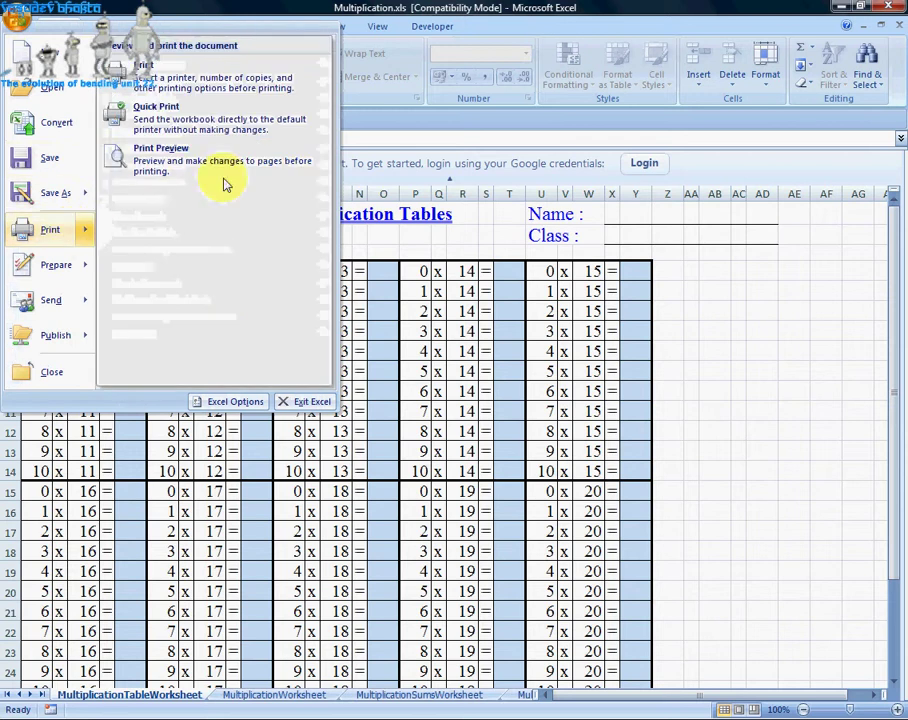
pyautogui.click(226, 163)
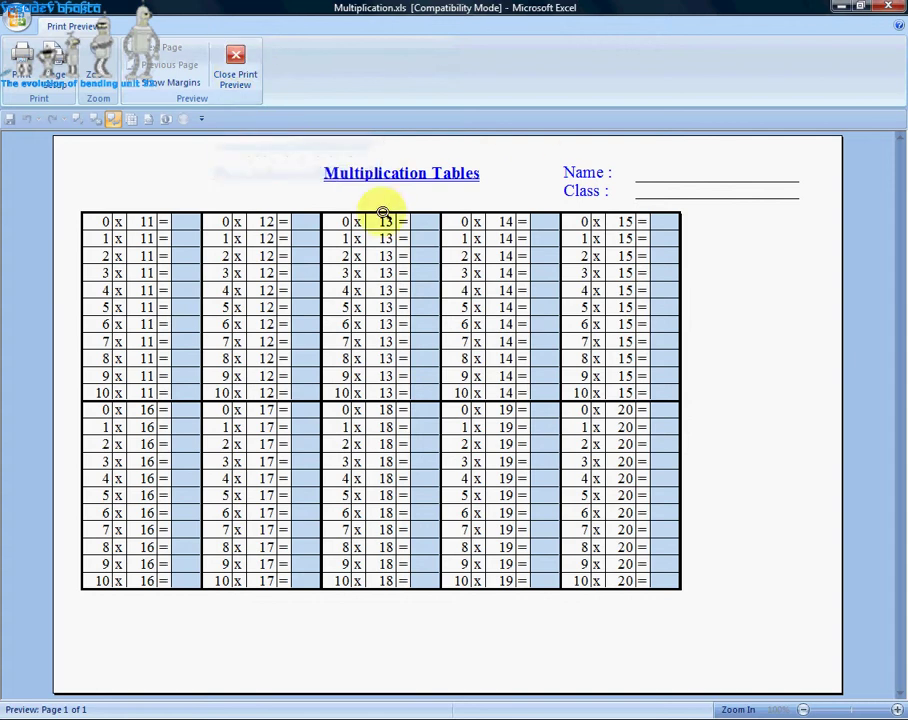
pyautogui.click(245, 68)
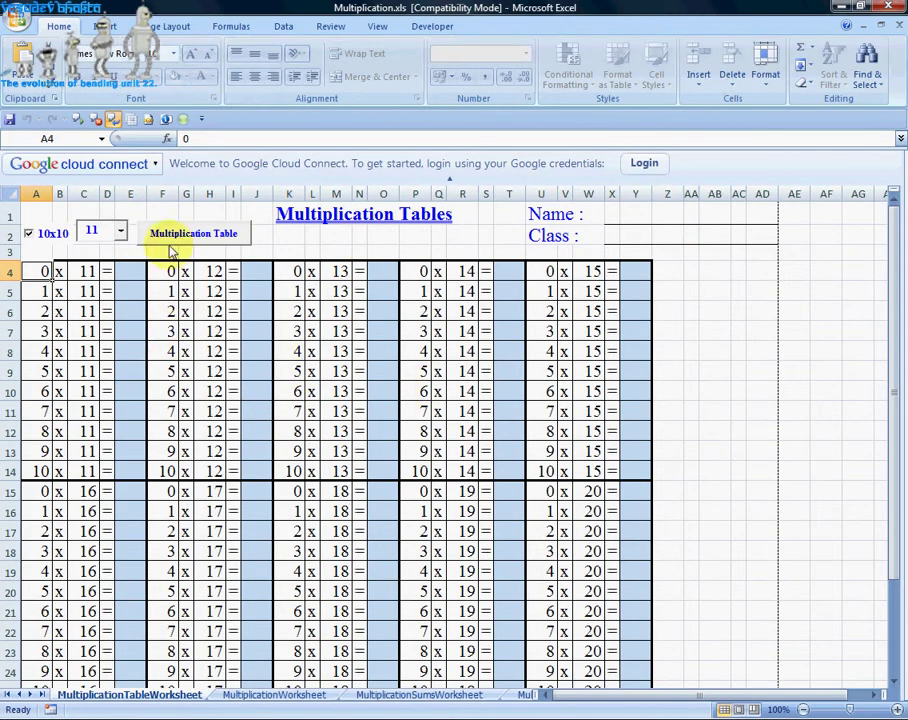
# - Set the starting number to 21 and generate the 10x10 multiplication tables for 21 to 30
pyautogui.click(120, 233)
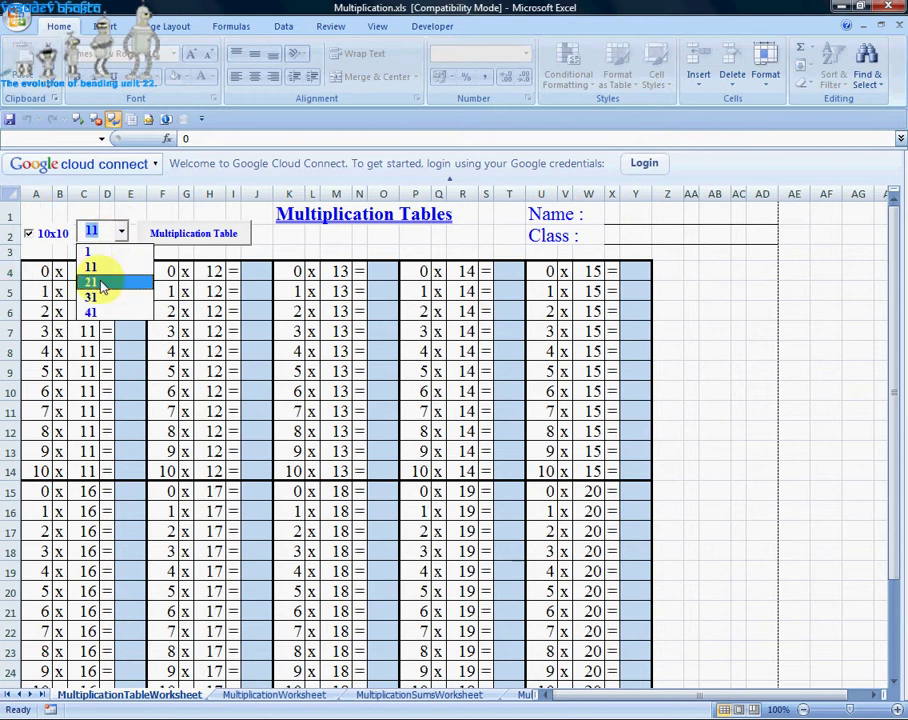
pyautogui.click(101, 286)
pyautogui.click(180, 231)
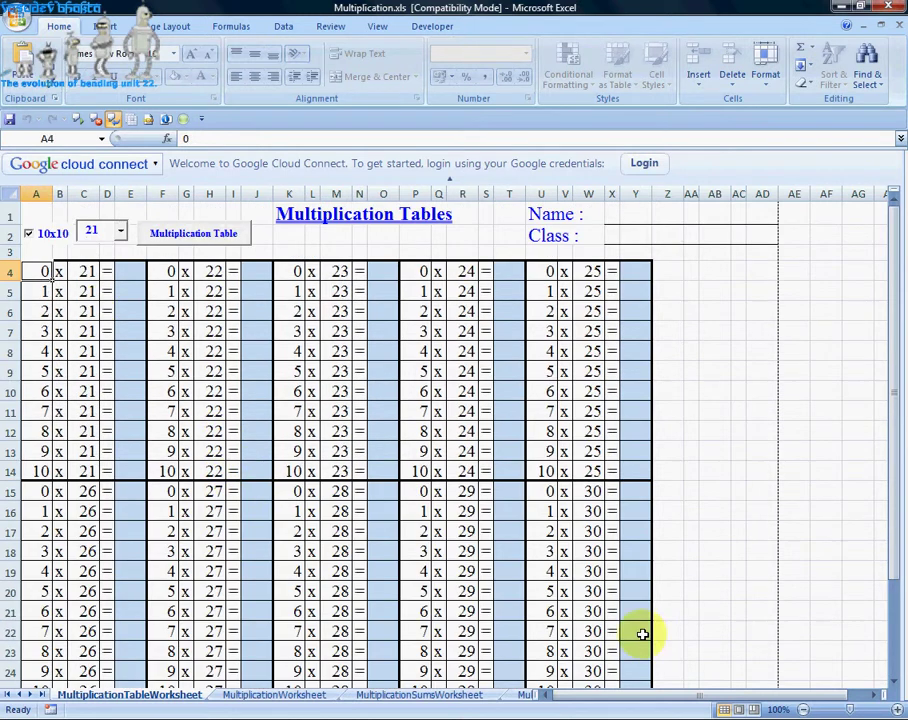
# - Set the starting number to 31, generate the 10x10 multiplication tables for 31 to 40 and check the last rows
pyautogui.click(118, 231)
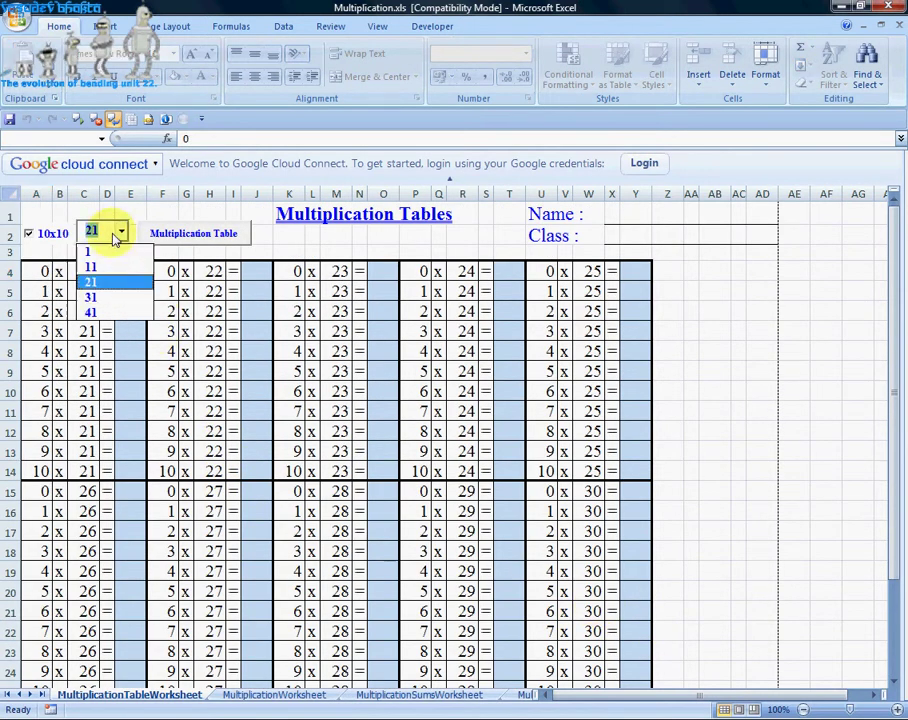
pyautogui.click(98, 297)
pyautogui.click(170, 236)
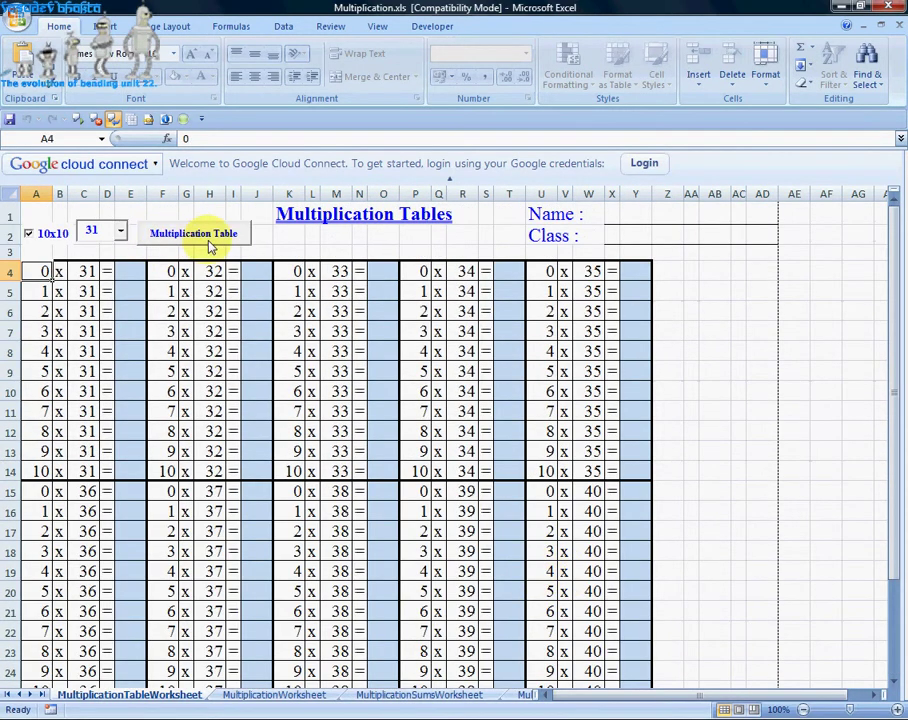
pyautogui.scroll(-2, 381, 512)
pyautogui.scroll(-1, 381, 512)
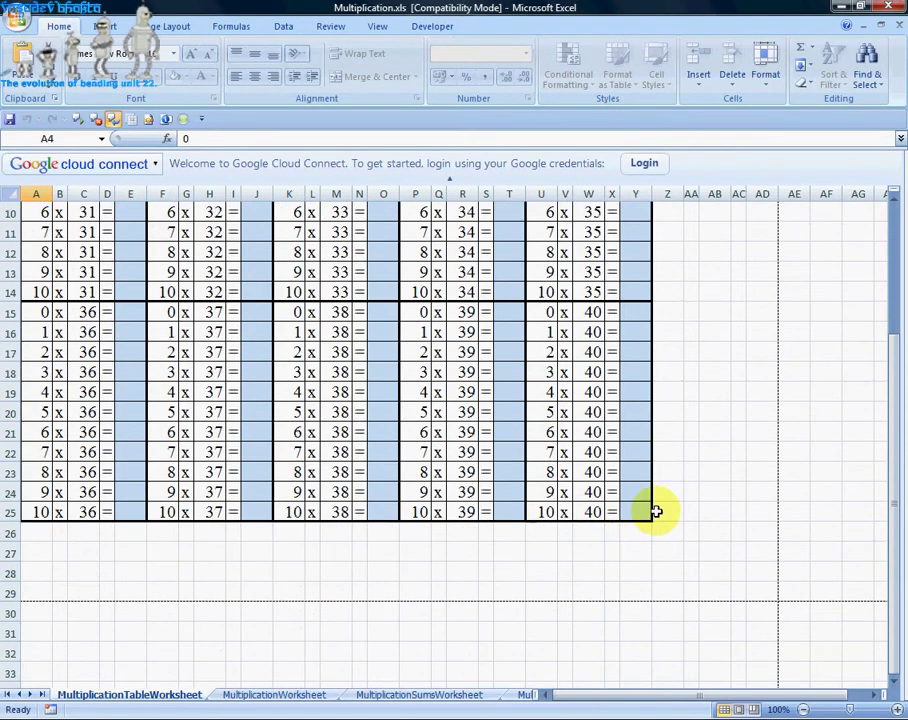
# - Set the starting number to 41 and generate the 10x10 multiplication tables for 41 to 50
pyautogui.scroll(3, 78, 320)
pyautogui.click(120, 231)
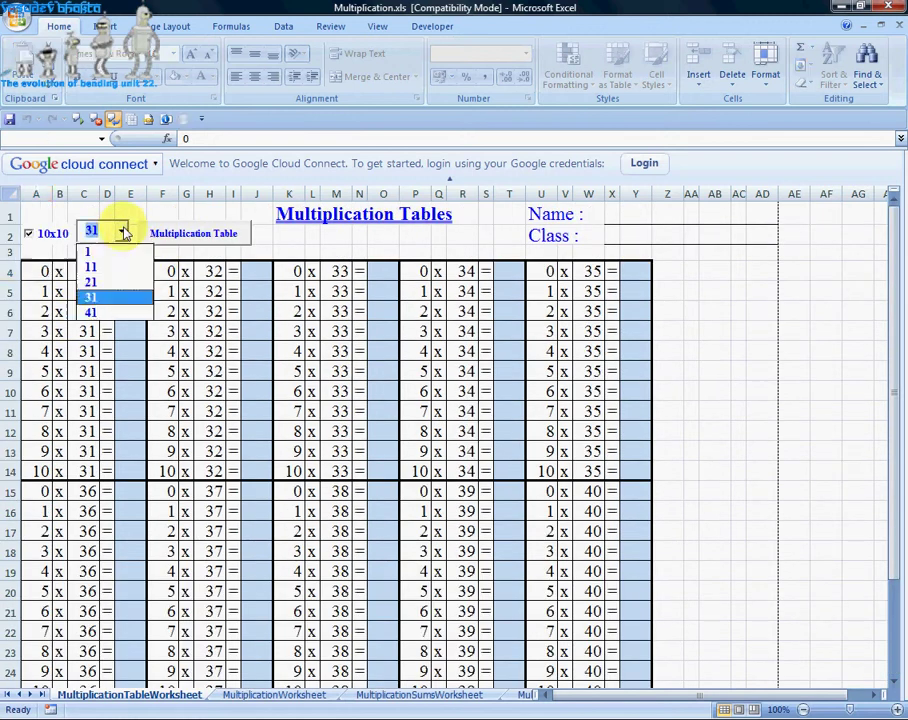
pyautogui.click(95, 312)
pyautogui.click(182, 229)
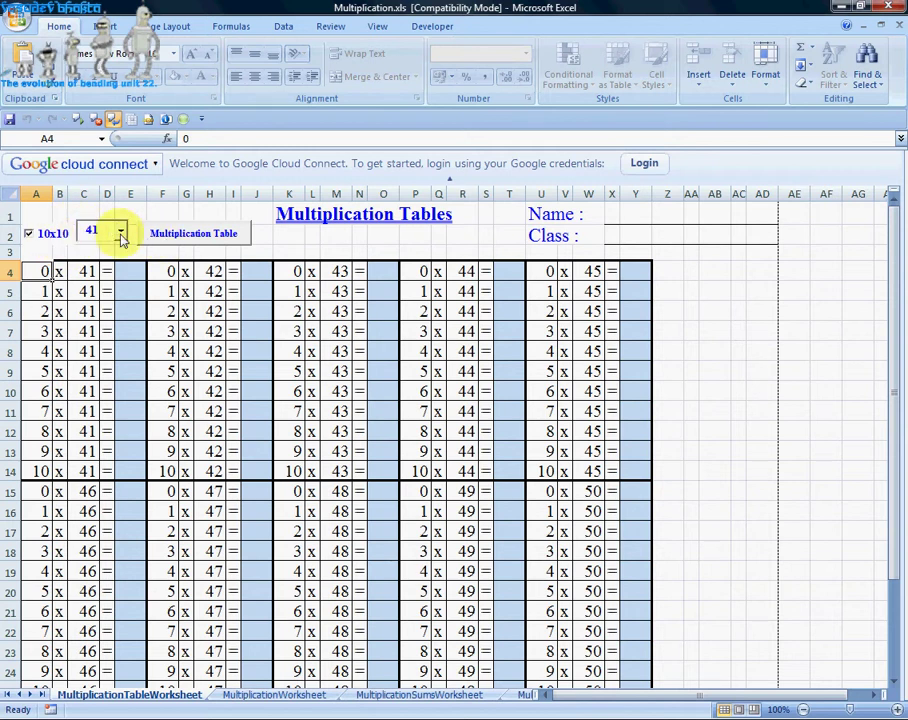
# - Turn off the 10x10 option, generate the tables starting from 11, and check the last rows
pyautogui.click(29, 236)
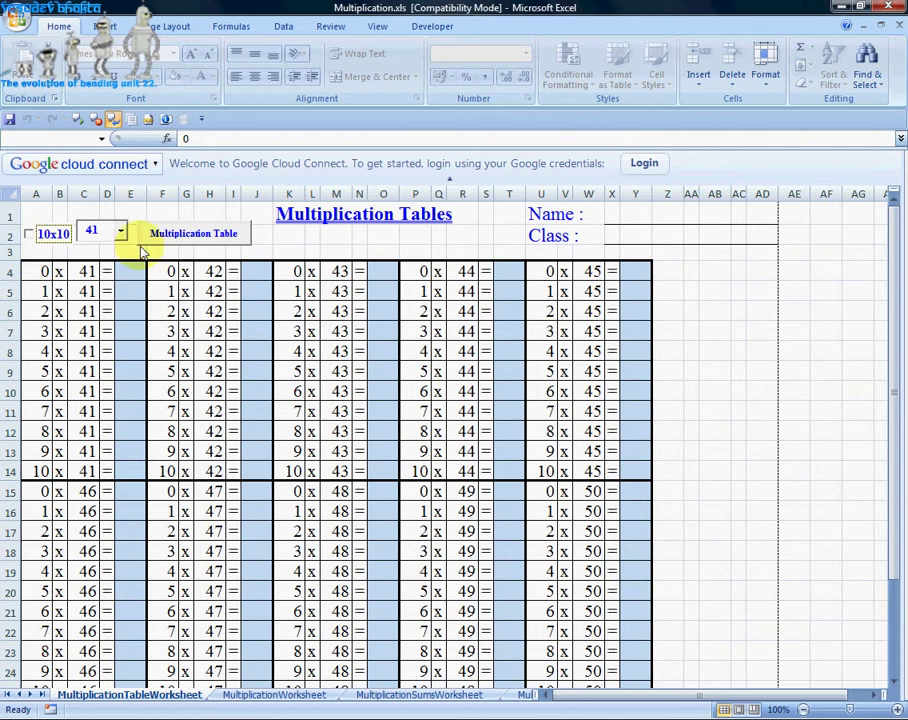
pyautogui.click(121, 232)
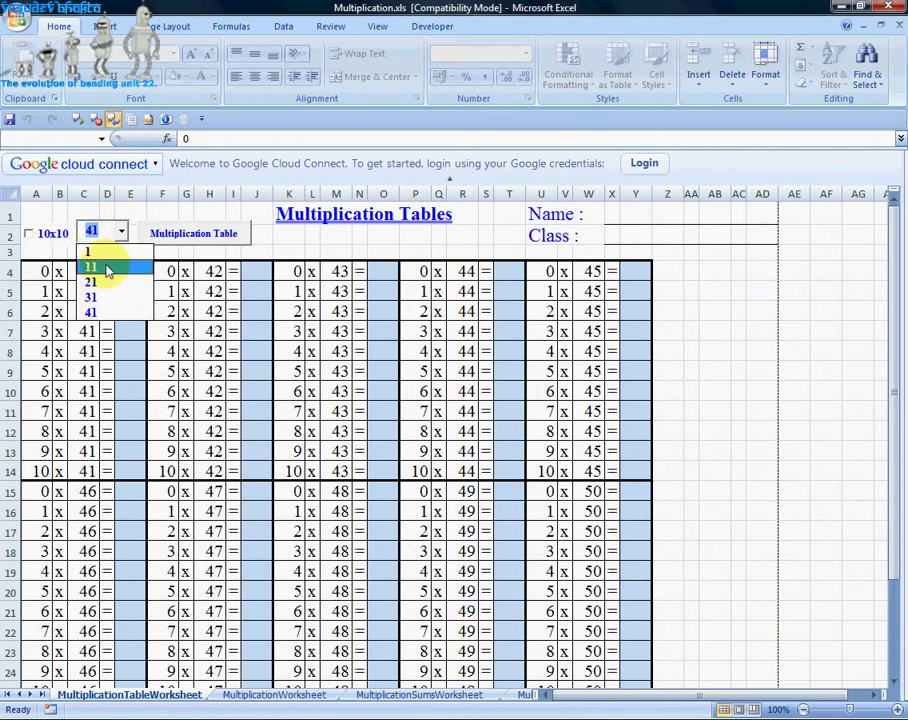
pyautogui.click(108, 268)
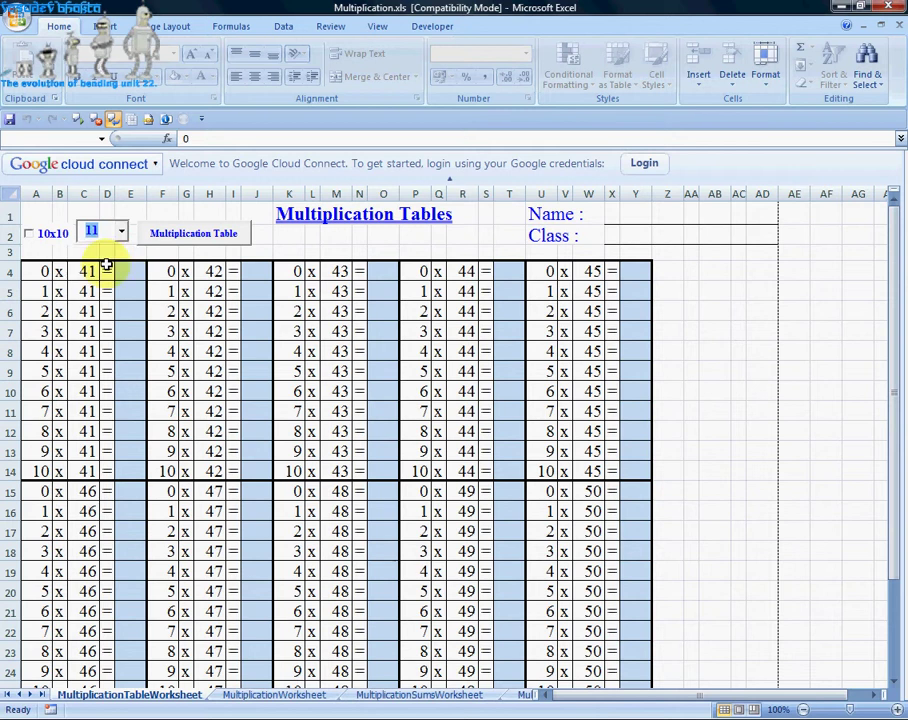
pyautogui.click(211, 240)
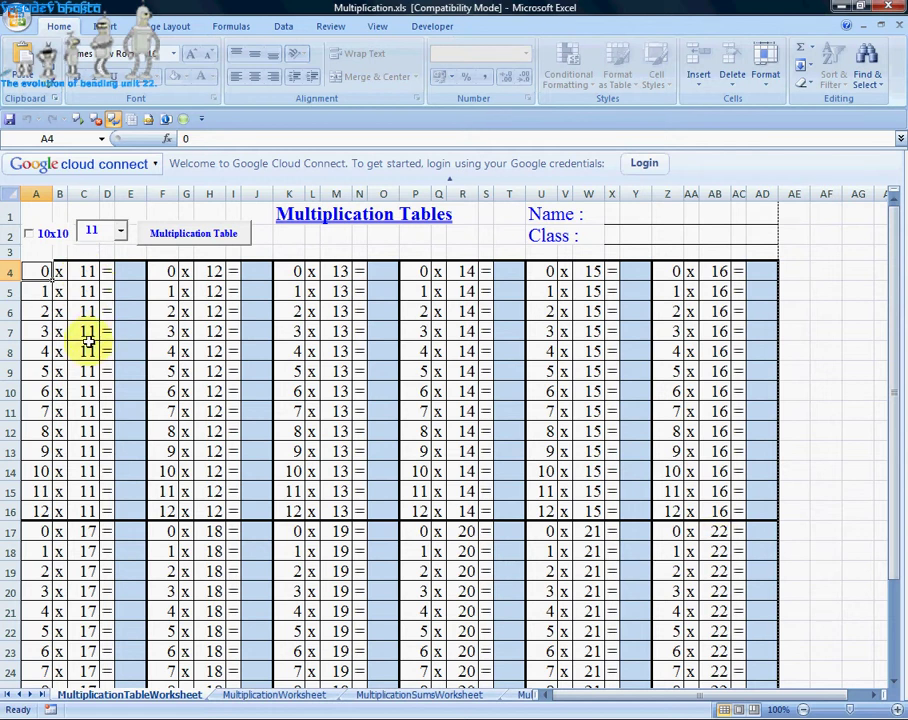
pyautogui.scroll(-3, 765, 637)
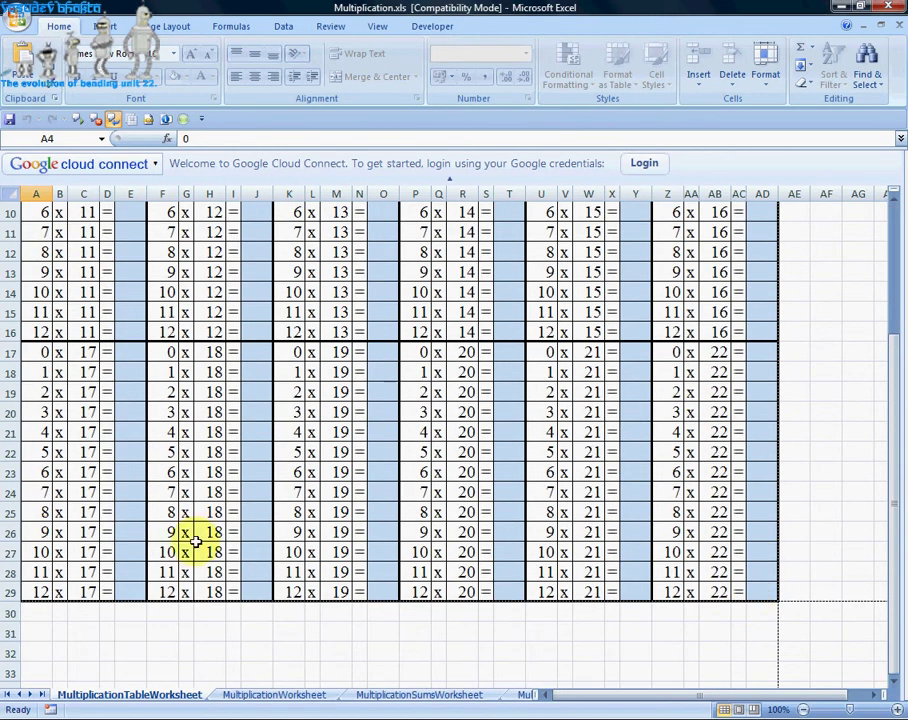
pyautogui.scroll(3, 450, 513)
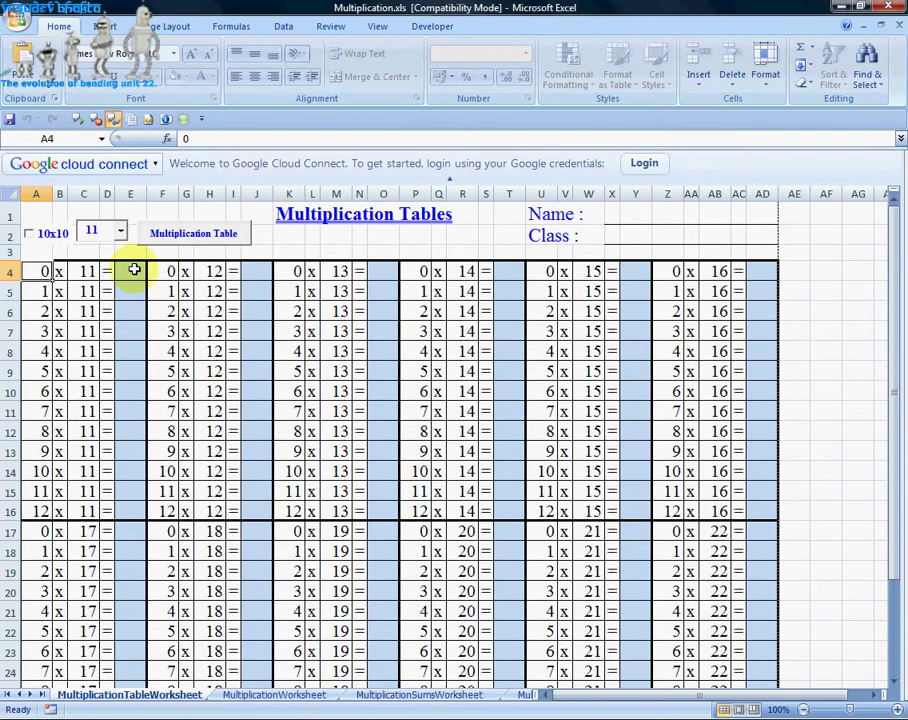
# - Generate the larger multiplication tables starting from 1, and regenerate them with 11 as the starting number
pyautogui.click(120, 231)
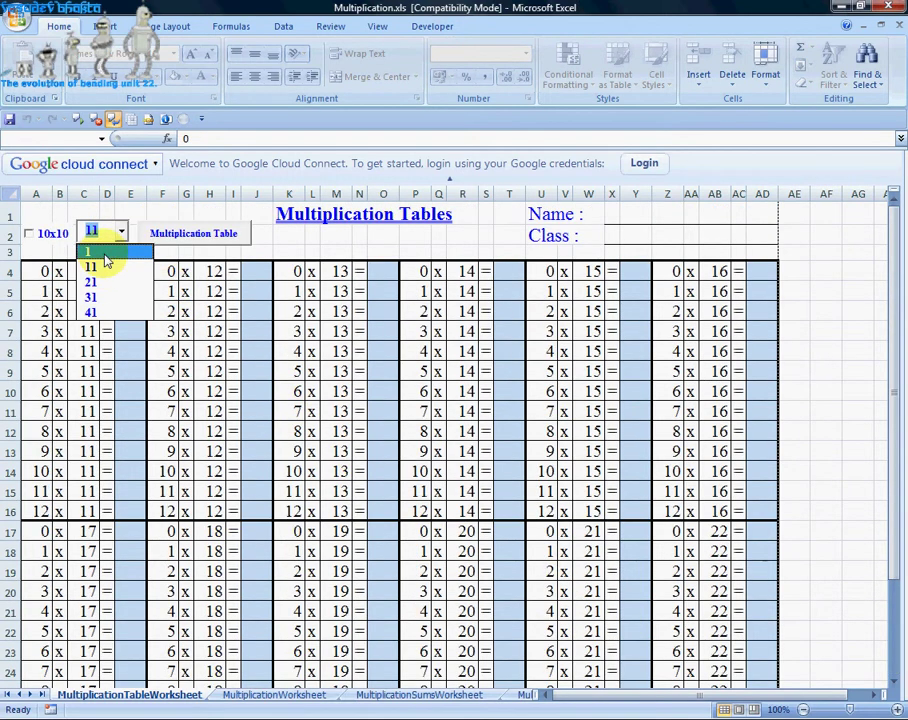
pyautogui.click(103, 252)
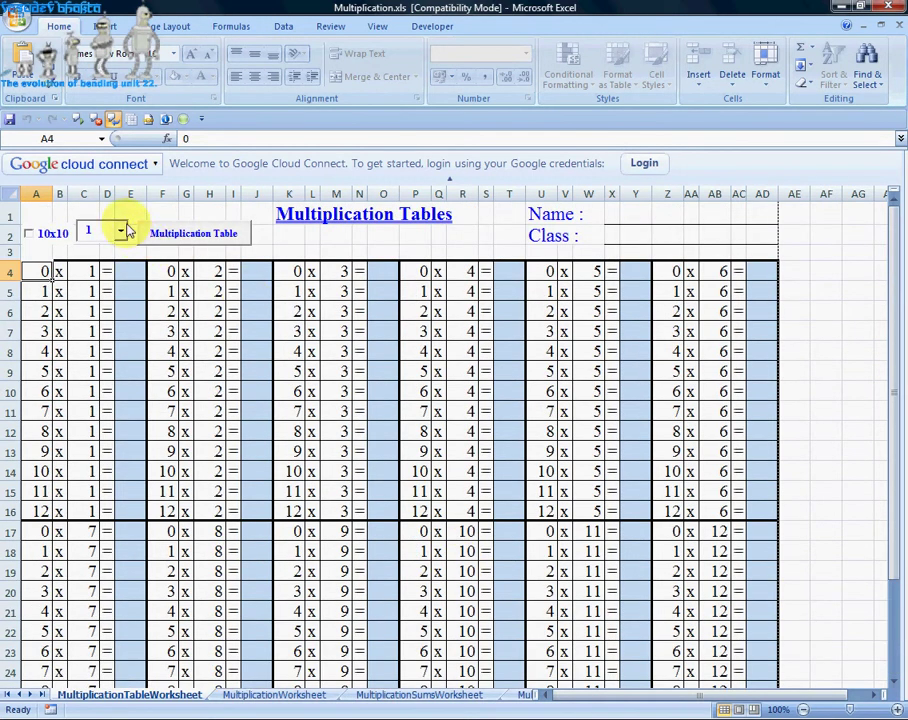
pyautogui.click(120, 231)
pyautogui.click(104, 268)
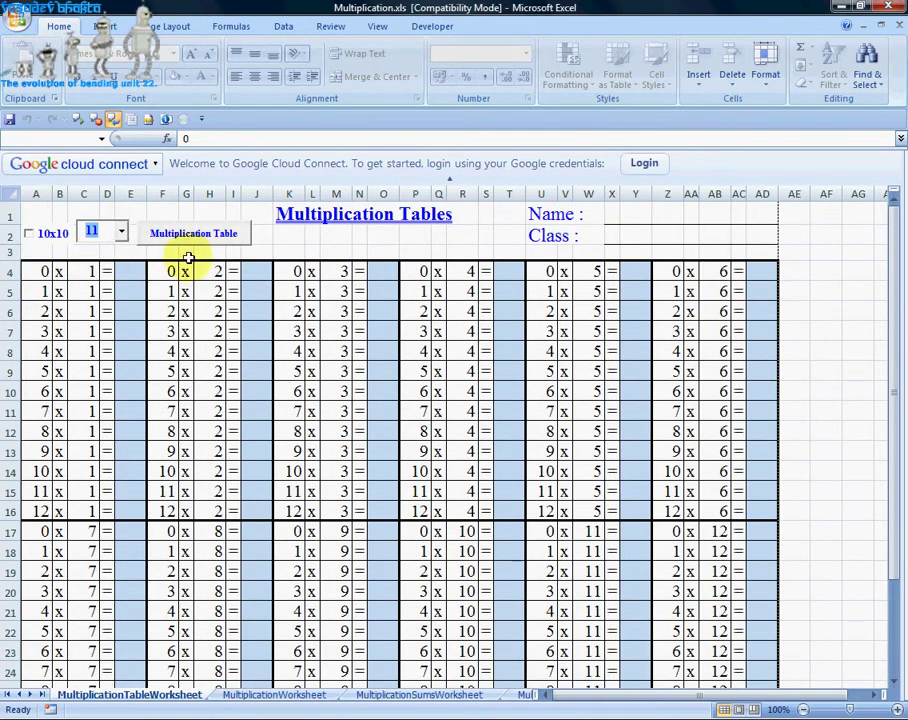
pyautogui.click(189, 236)
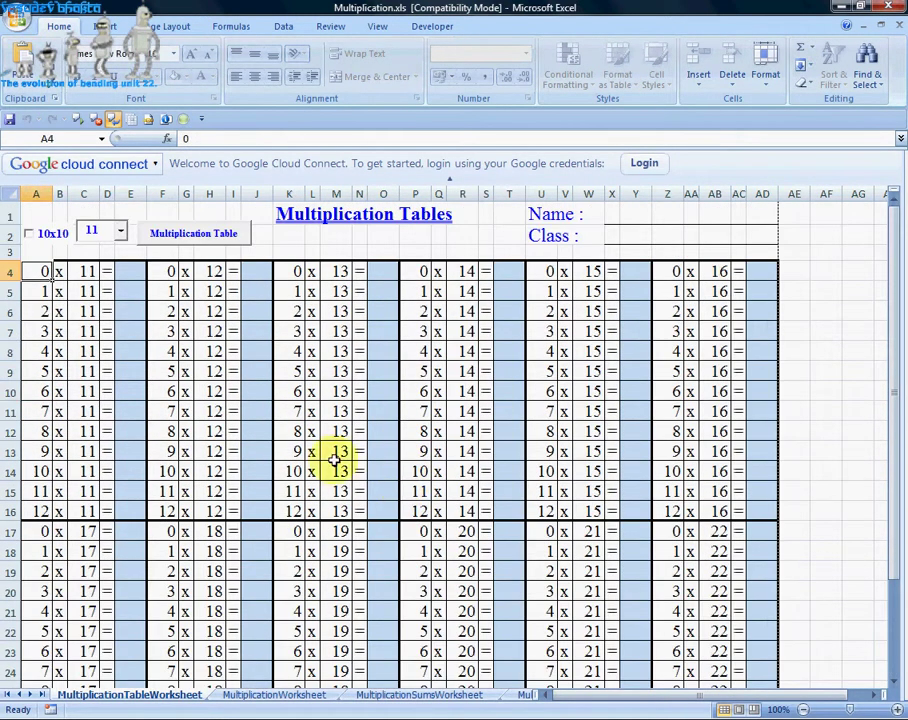
# - Set the starting number to 1 and generate the multiplication tables for 1 to 12 with the 10x10 option off
pyautogui.click(110, 233)
pyautogui.click(103, 253)
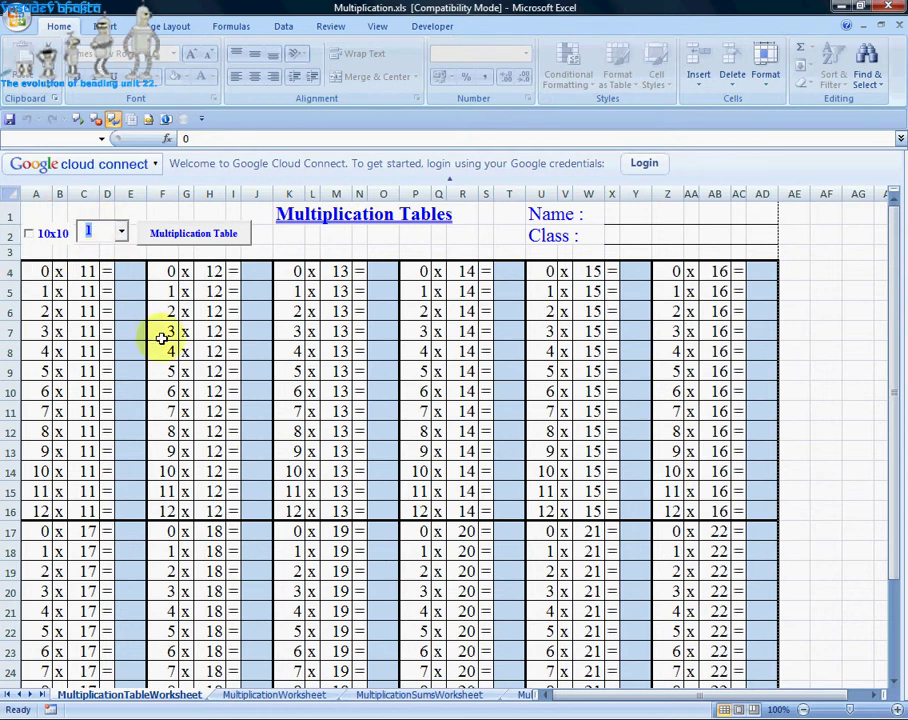
pyautogui.click(186, 231)
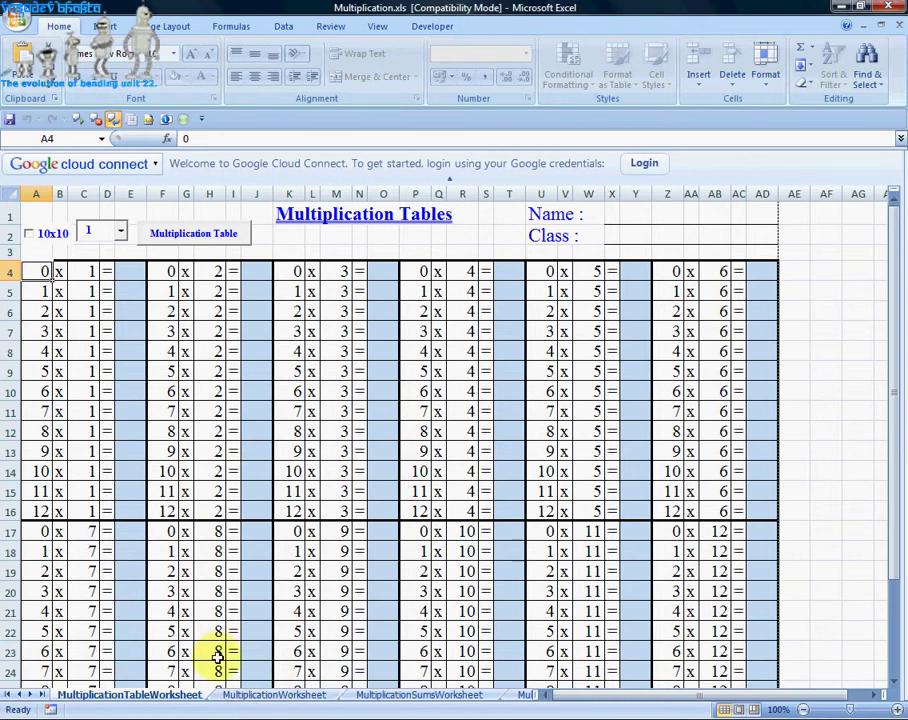
# - On the MultiplicationWorksheet sheet, generate a new set of tables with random blanks starting from 1 and check the last rows
pyautogui.click(271, 700)
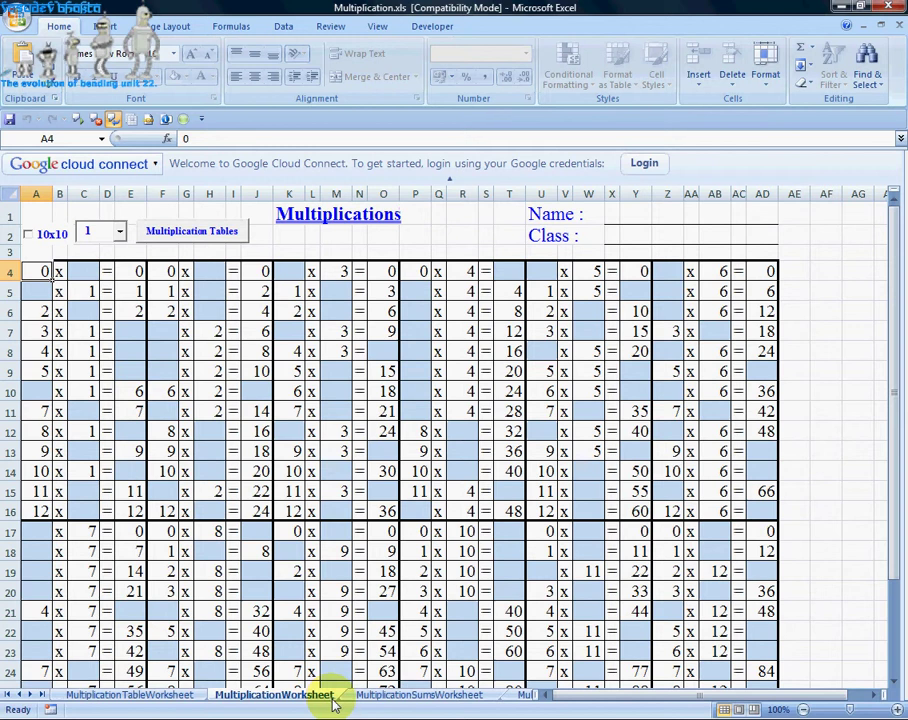
pyautogui.click(168, 700)
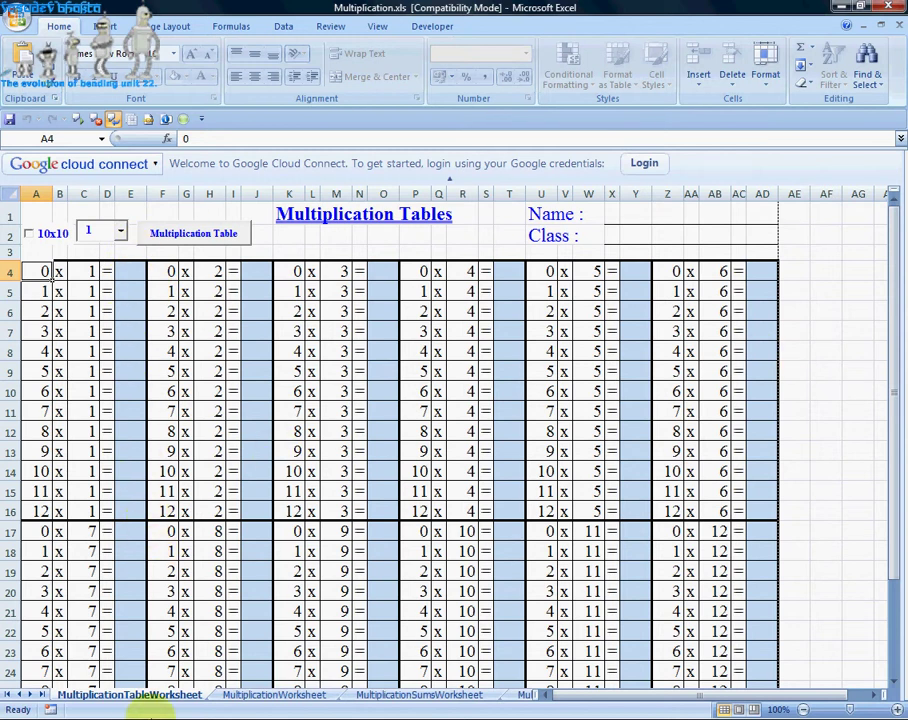
pyautogui.click(274, 695)
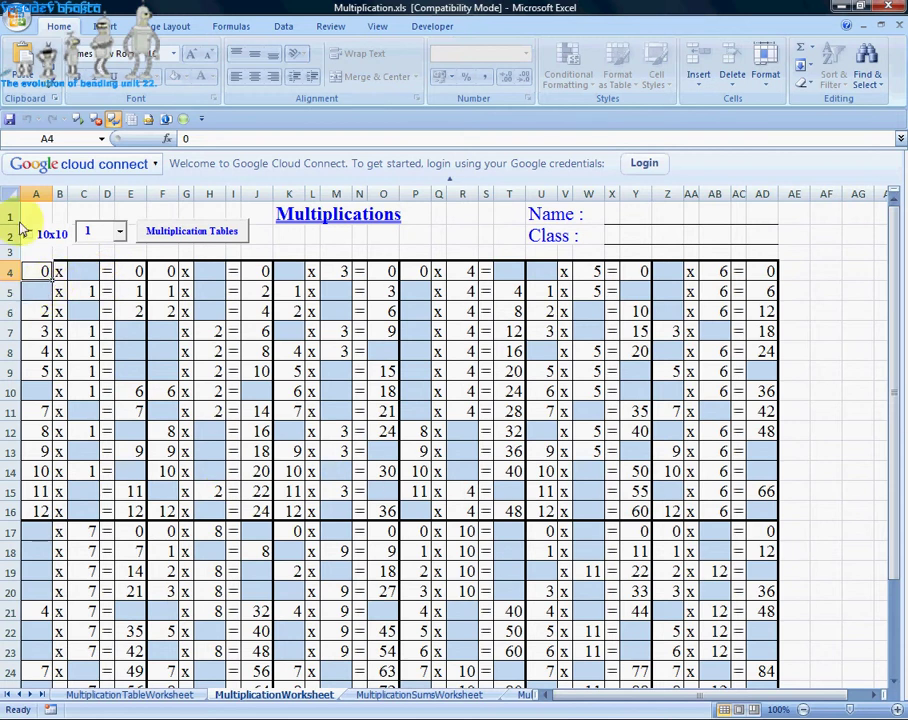
pyautogui.click(195, 230)
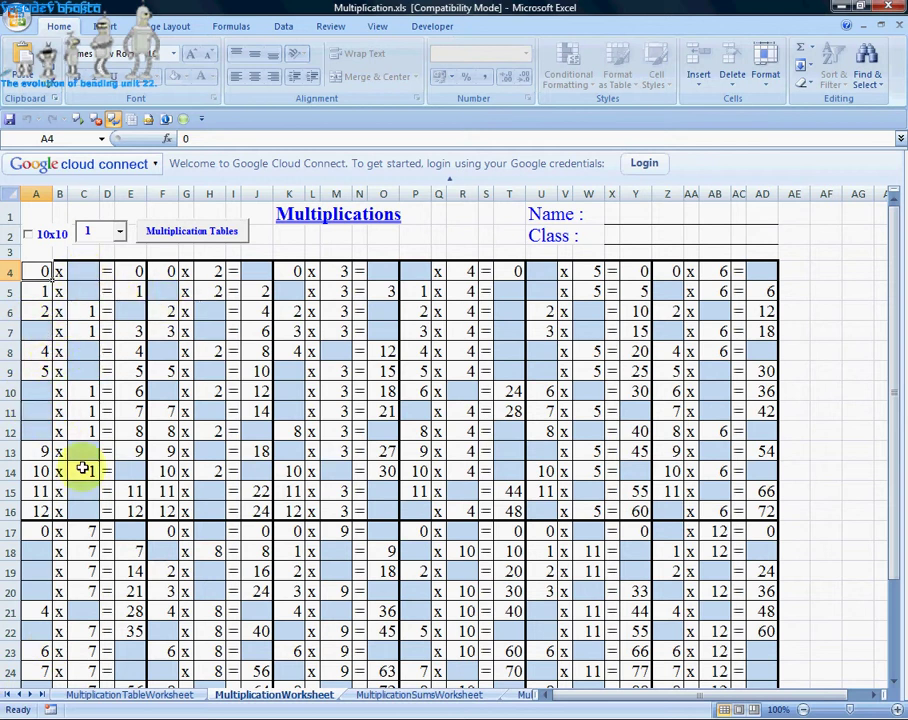
pyautogui.scroll(-3, 379, 403)
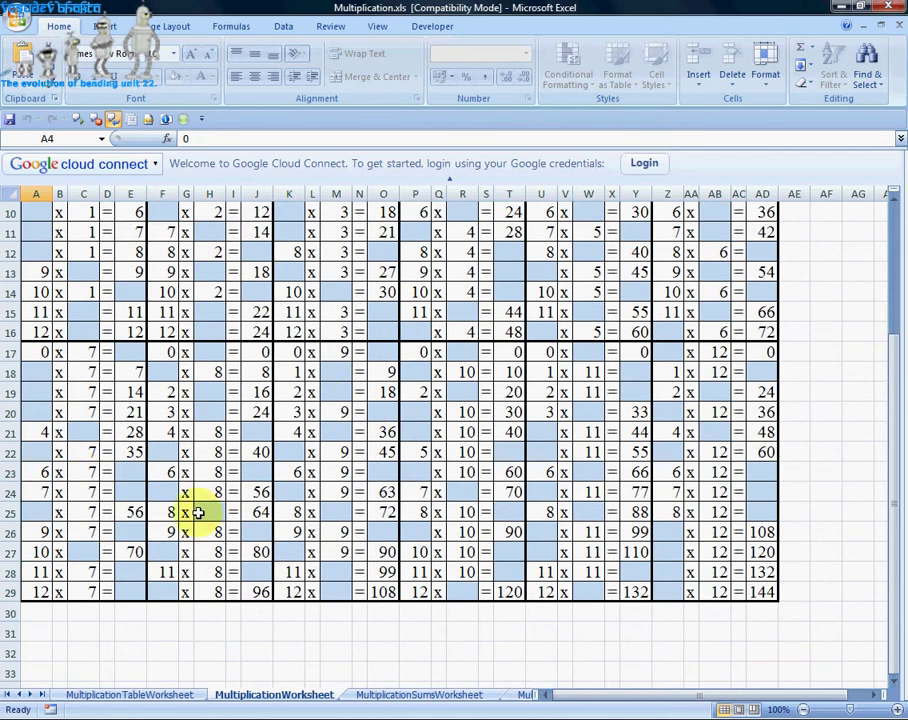
pyautogui.scroll(3, 437, 432)
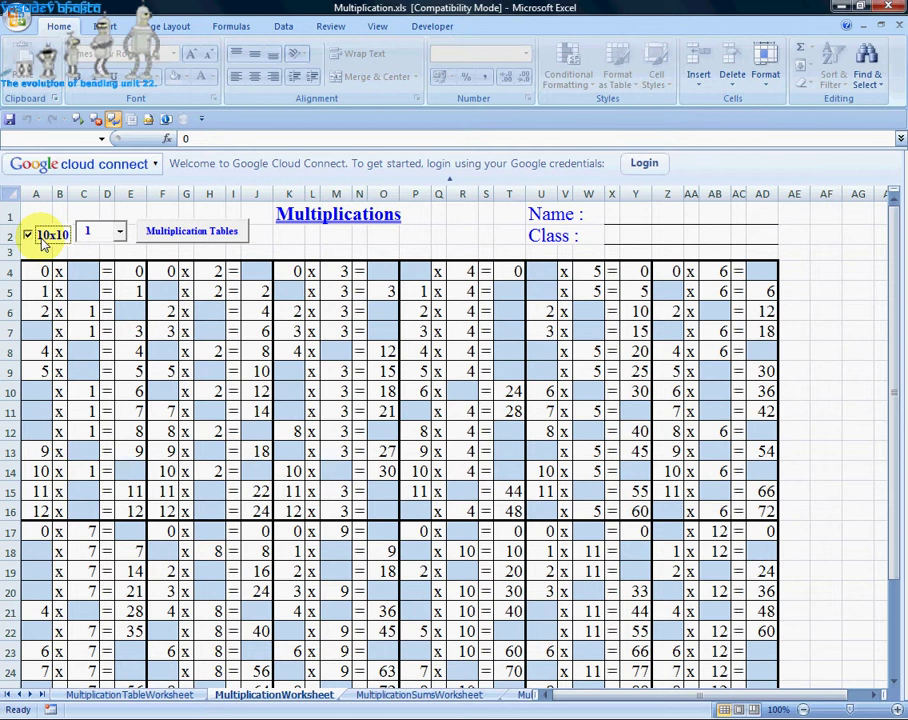
# - Turn on the 10x10 option, set the starting number to 11 and generate the fill-in-the-blank tables for 11 to 20
pyautogui.click(120, 231)
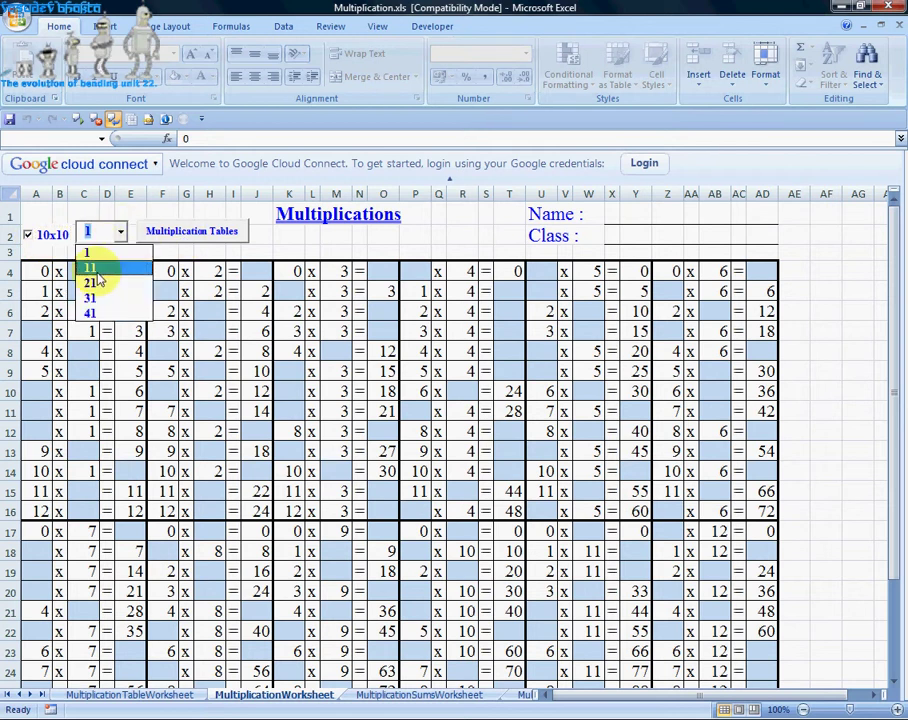
pyautogui.click(95, 270)
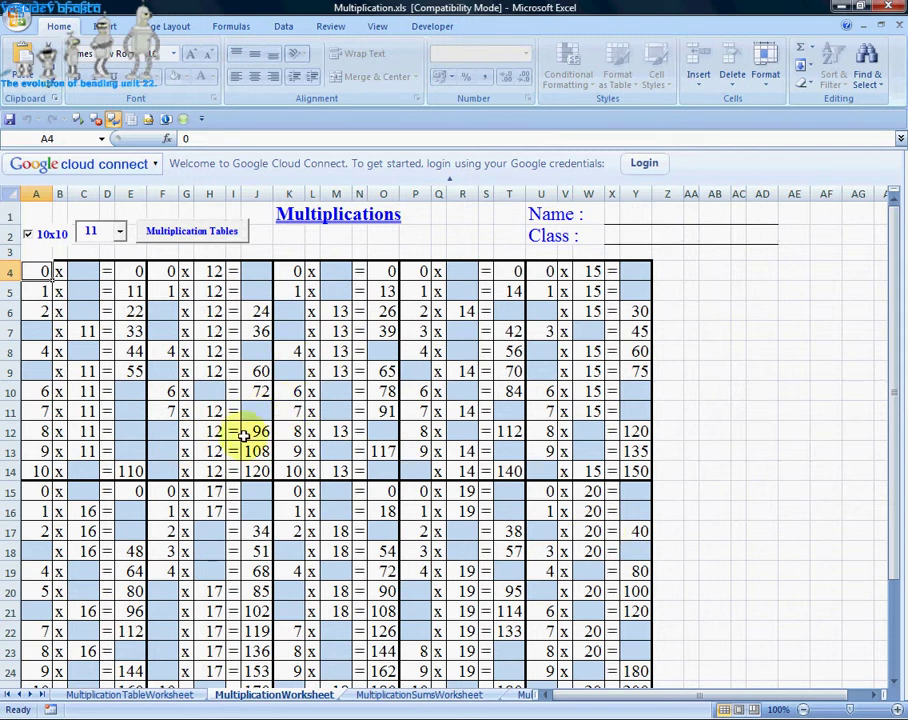
# - Check the print preview of the fill-in-the-blank tables for 11 to 20, close it and review the last rows
pyautogui.click(24, 18)
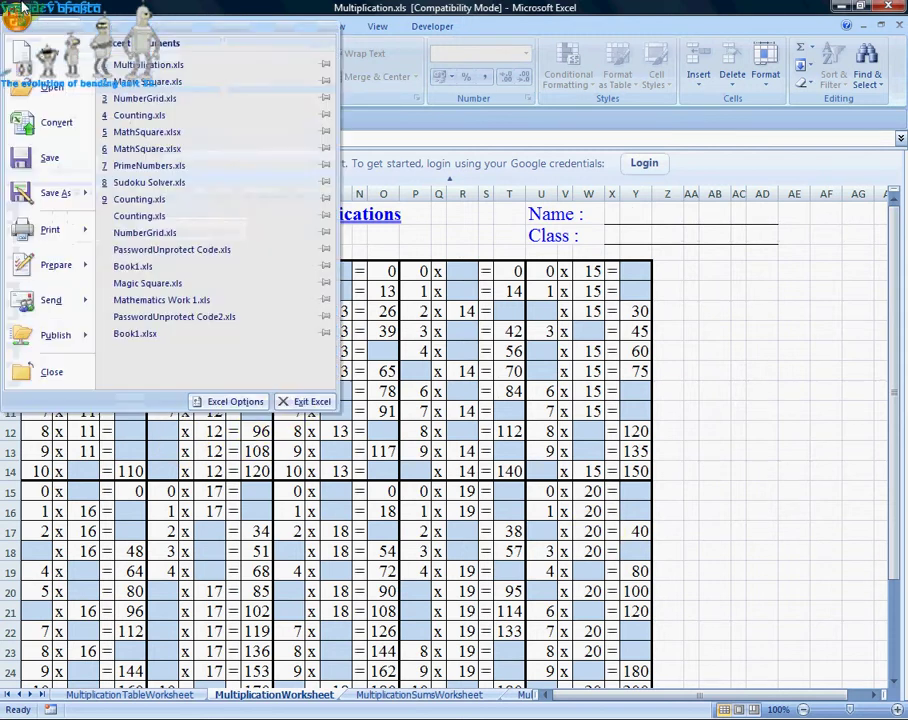
pyautogui.moveTo(50, 230)
pyautogui.click(168, 172)
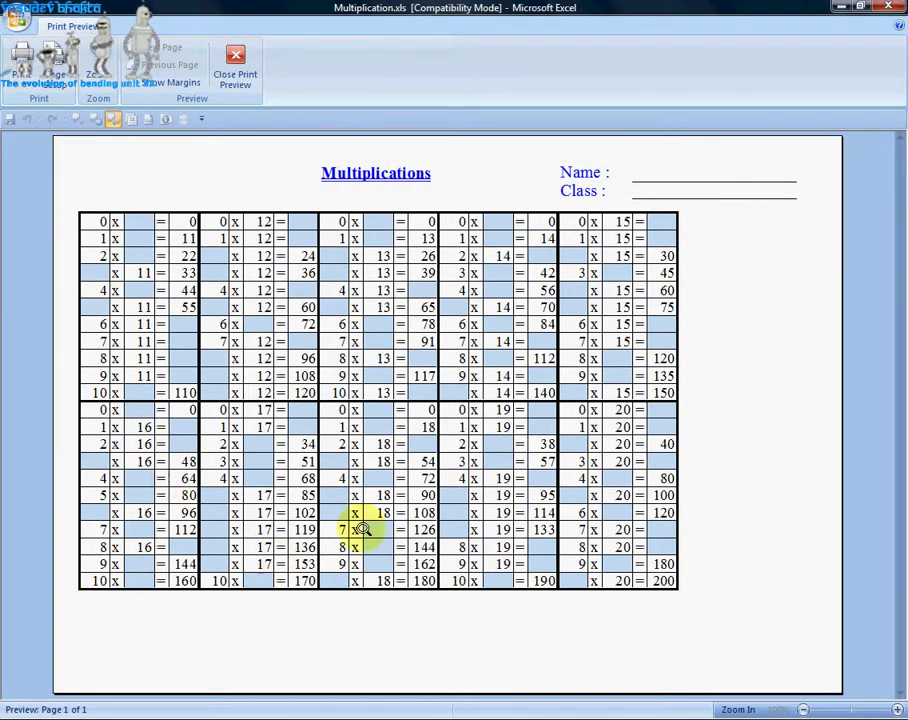
pyautogui.click(236, 60)
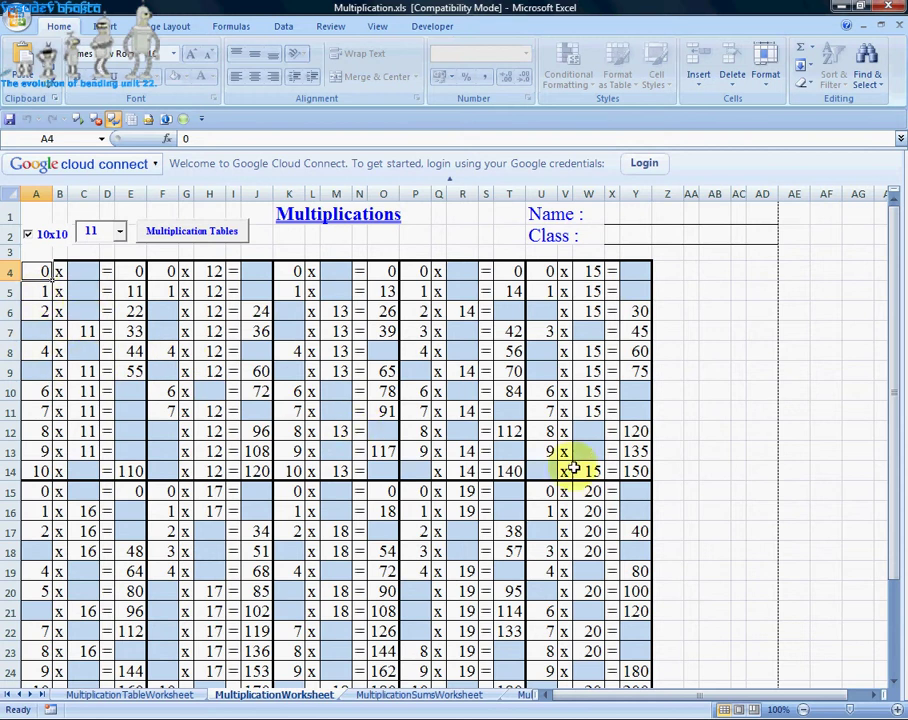
pyautogui.scroll(-2, 158, 638)
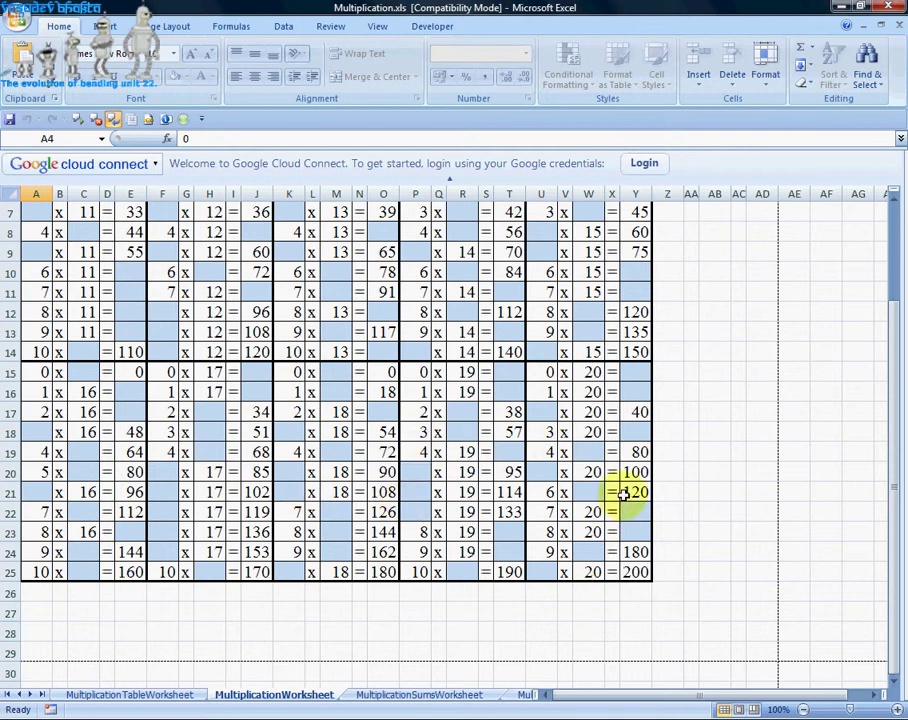
pyautogui.scroll(2, 361, 531)
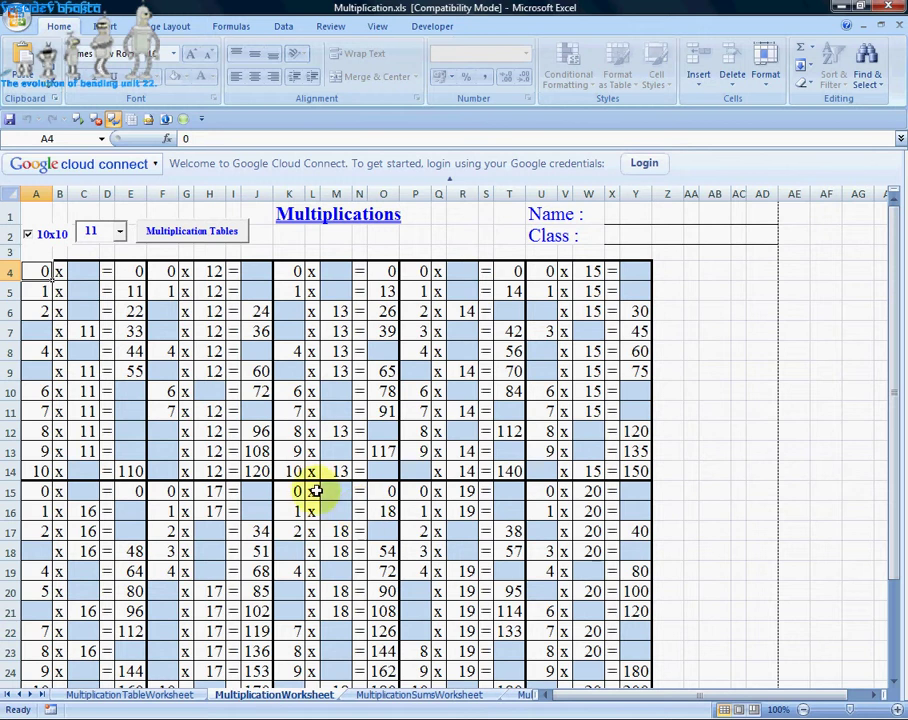
# - Review the MultiplicationSumsWorksheet sheet down to its last rows and compare it with the MultiplicationWorksheet sheet
pyautogui.click(400, 696)
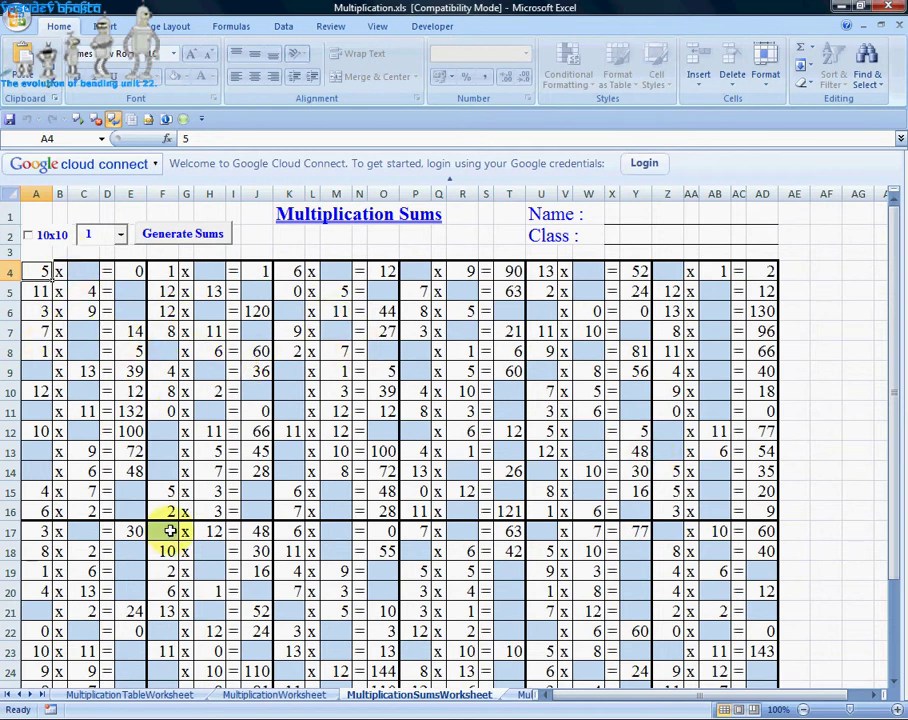
pyautogui.scroll(-2, 170, 531)
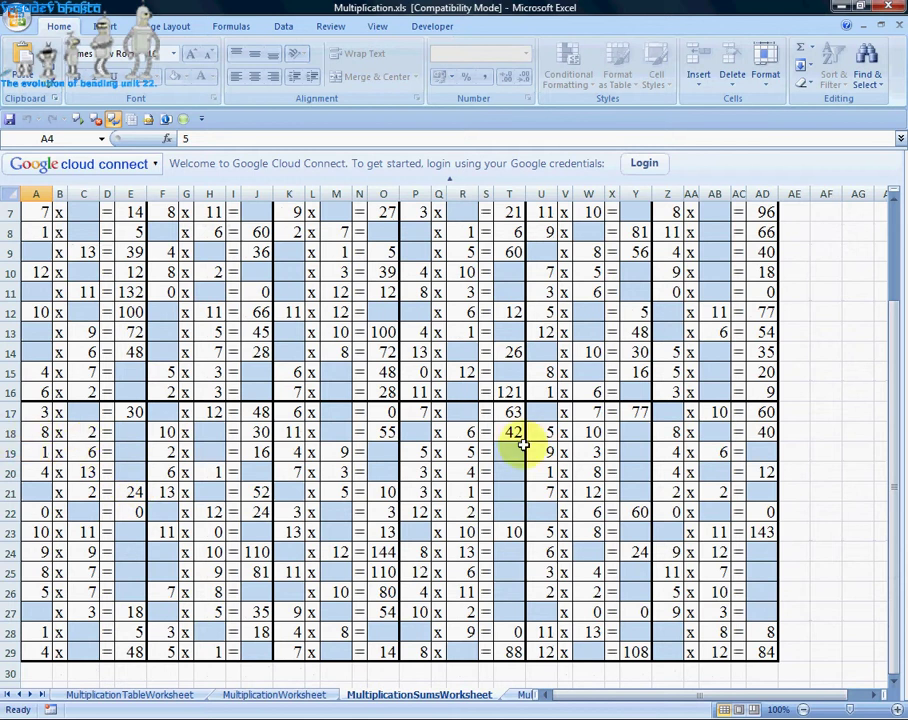
pyautogui.scroll(2, 519, 444)
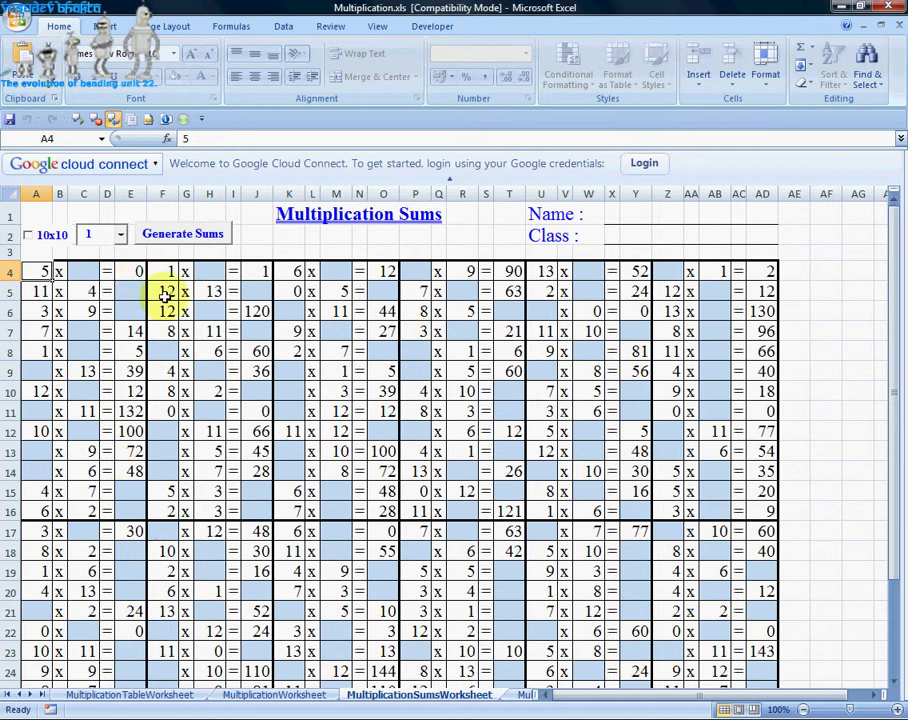
pyautogui.click(306, 695)
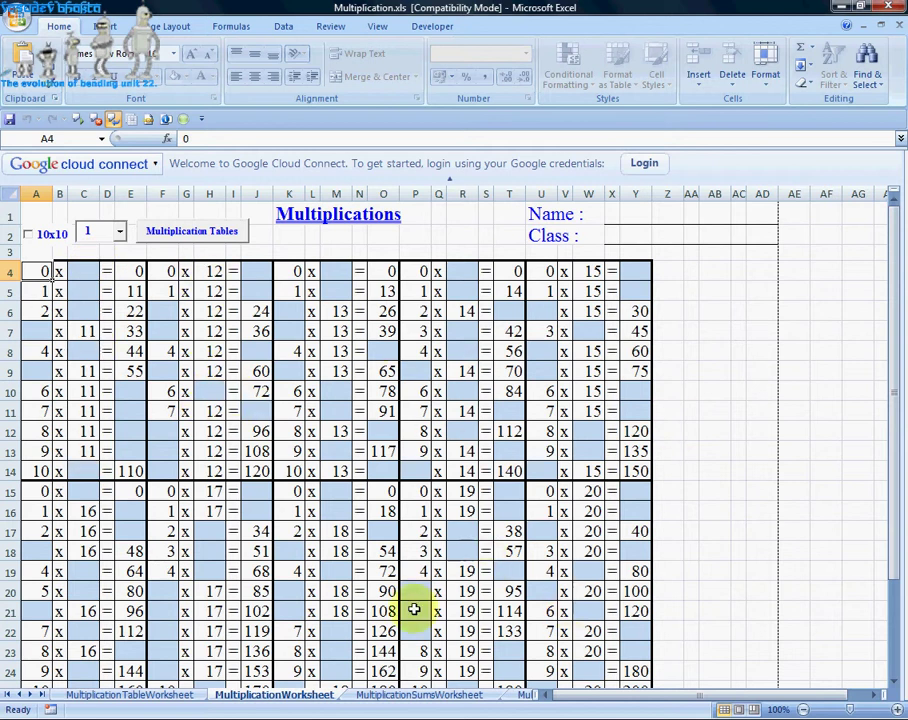
pyautogui.click(420, 695)
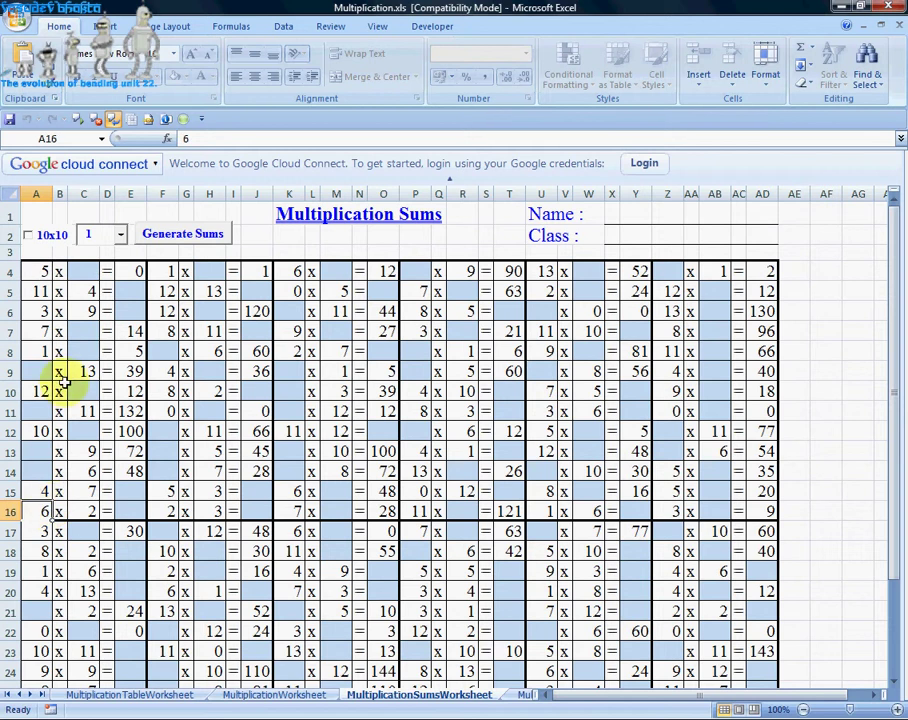
# - Highlight the first factors in A4:A16 and the second factors in C4:C17, and examine how the sums are mixed
pyautogui.moveTo(36, 271); pyautogui.dragTo(28, 510)
pyautogui.click(87, 279)
pyautogui.moveTo(87, 279); pyautogui.dragTo(97, 515)
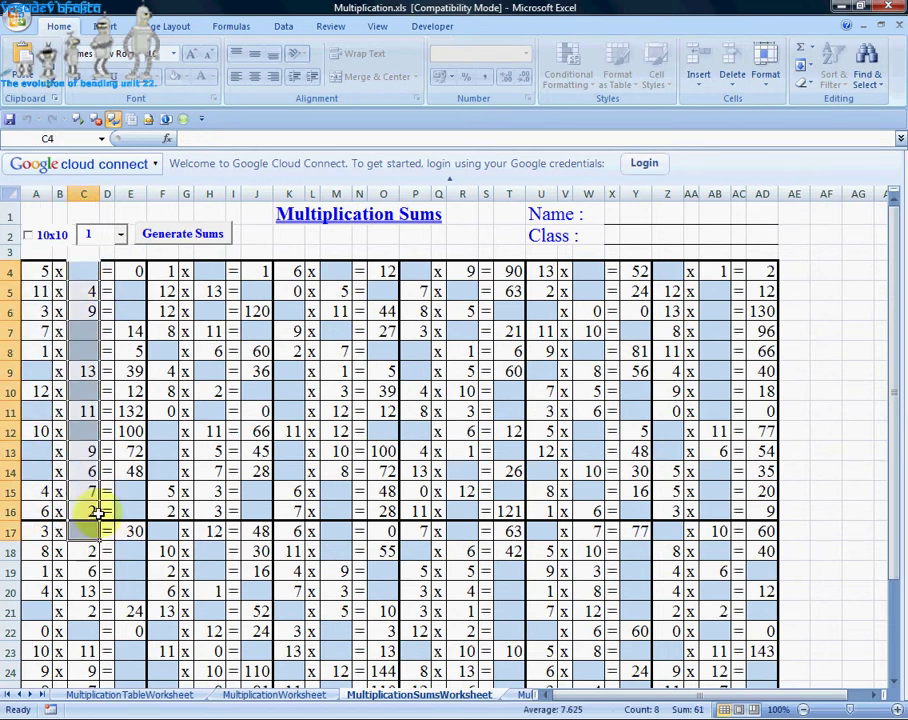
pyautogui.click(38, 391)
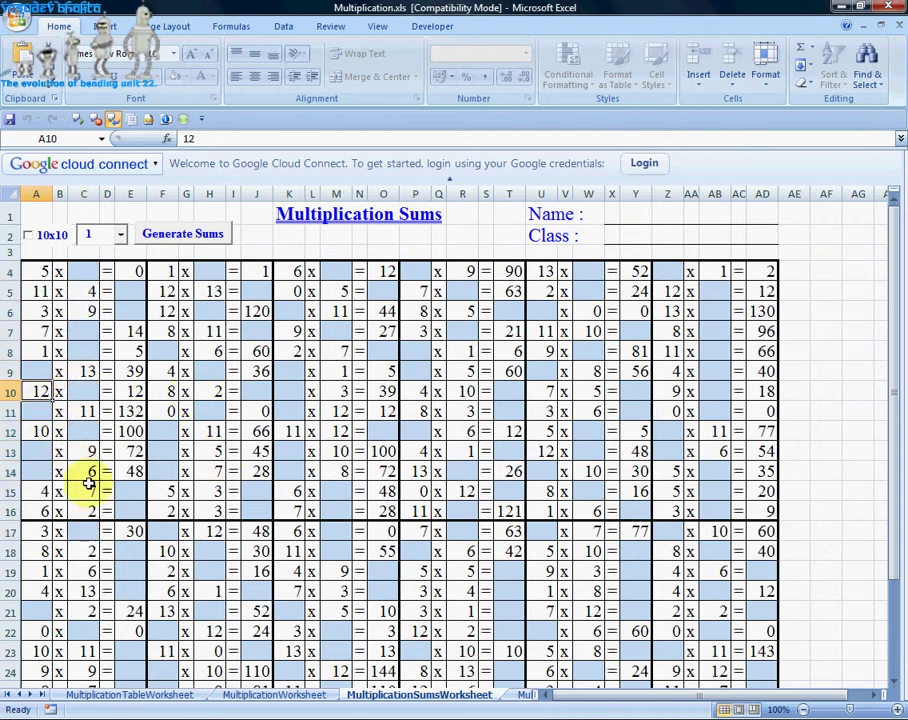
pyautogui.scroll(-2, 476, 450)
pyautogui.scroll(2, 462, 450)
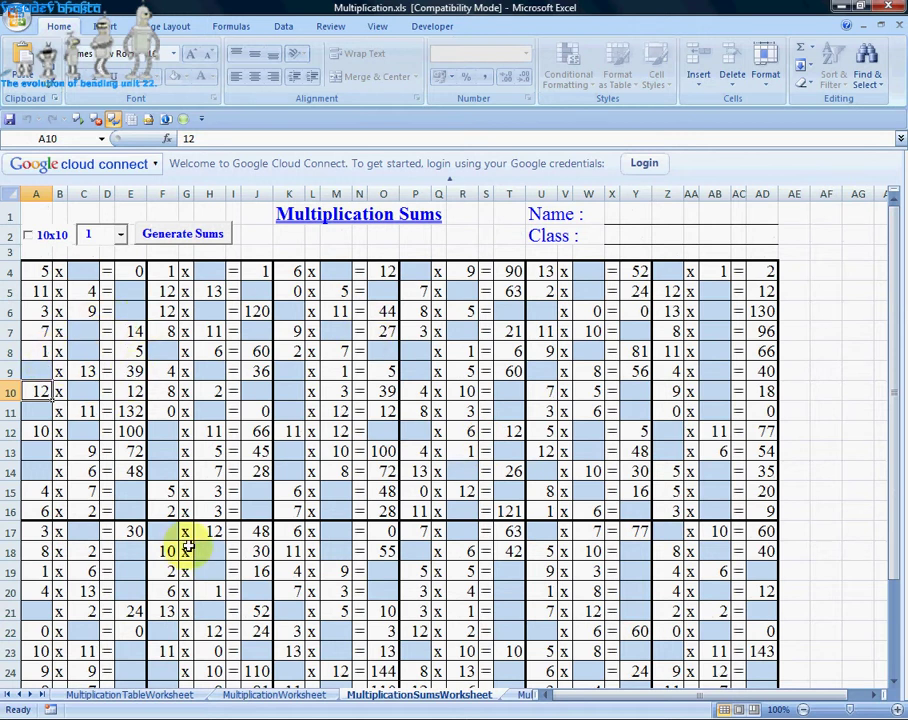
# - Look over the mixed sums, open the MultiplicationSolutionSheet sheet and generate the solved multiplication tables starting at 1
pyautogui.scroll(-3, 640, 472)
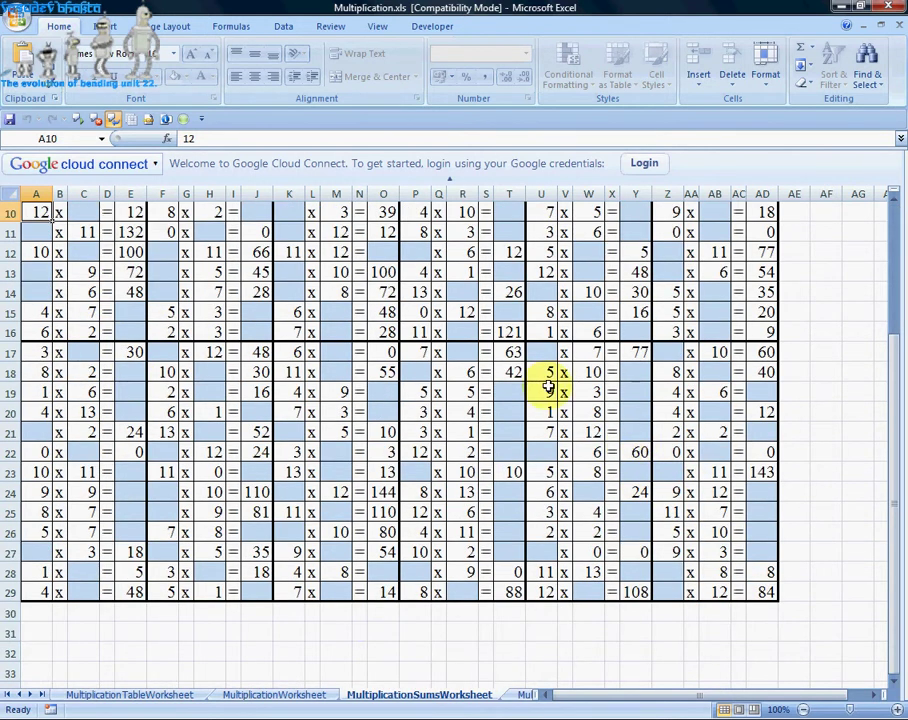
pyautogui.scroll(3, 548, 390)
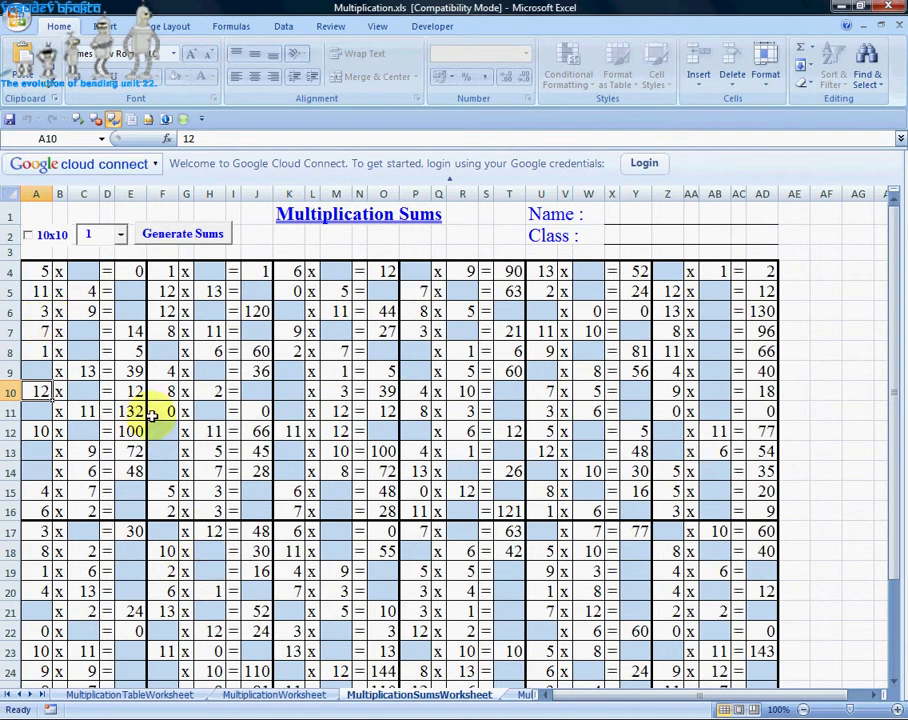
pyautogui.click(514, 697)
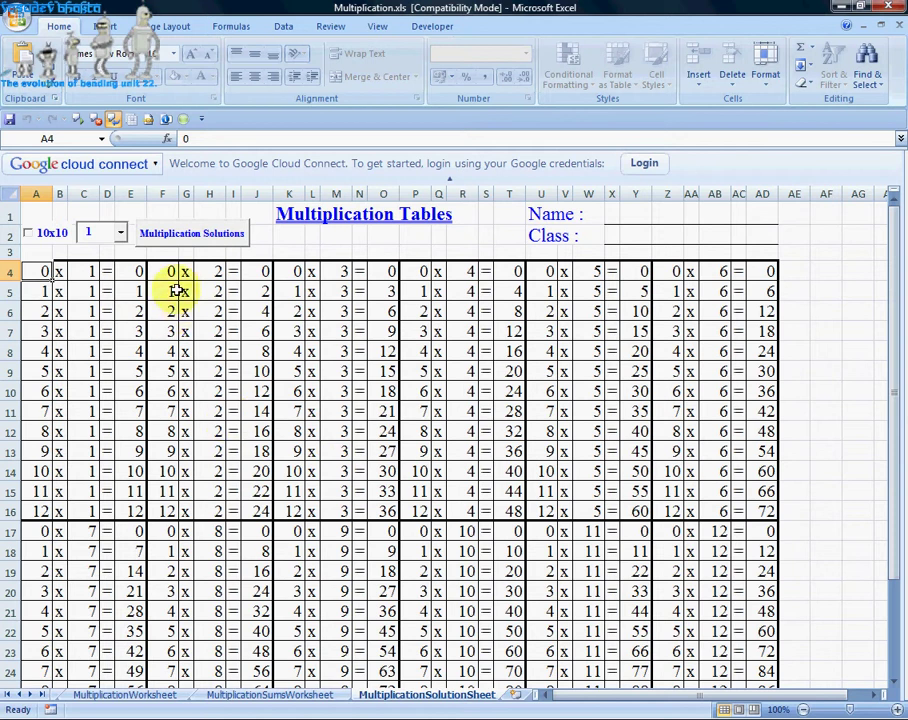
pyautogui.click(140, 232)
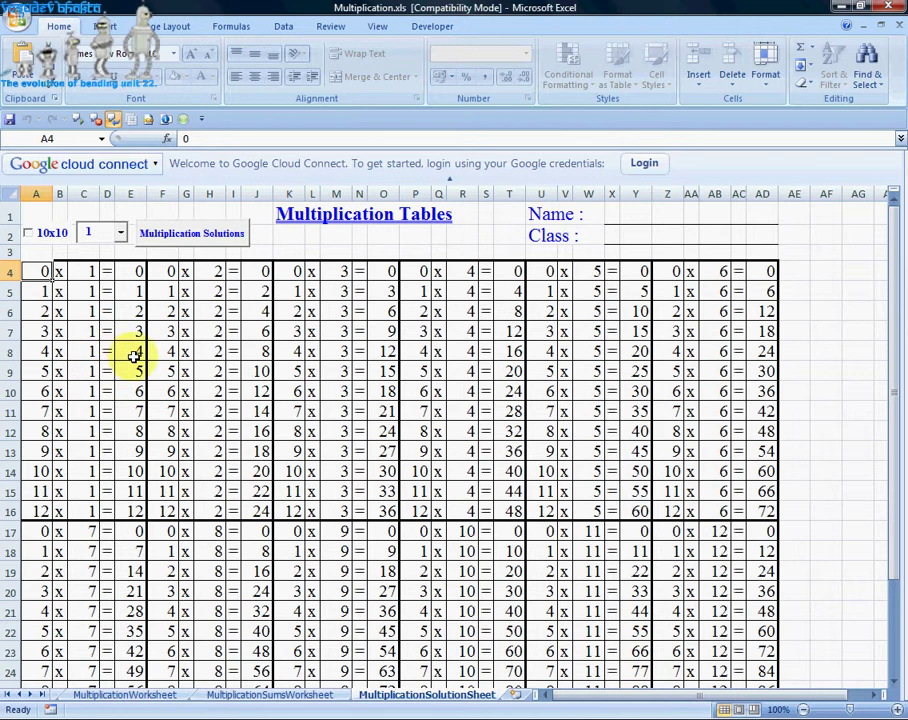
# - Review the solved multiplication tables down to the last rows and return to the top
pyautogui.scroll(-1, 341, 527)
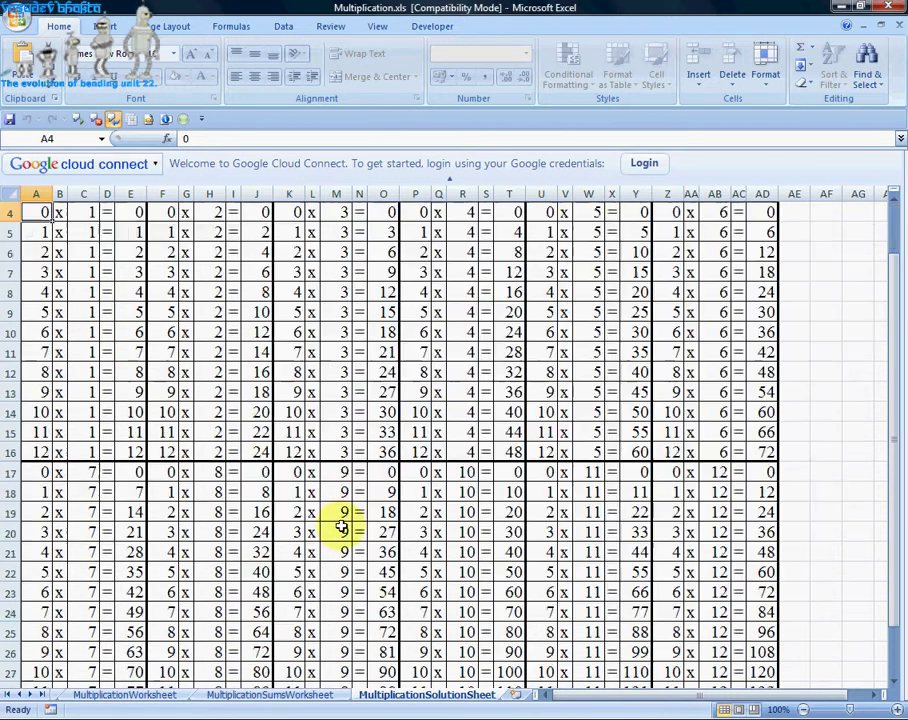
pyautogui.scroll(1, 160, 330)
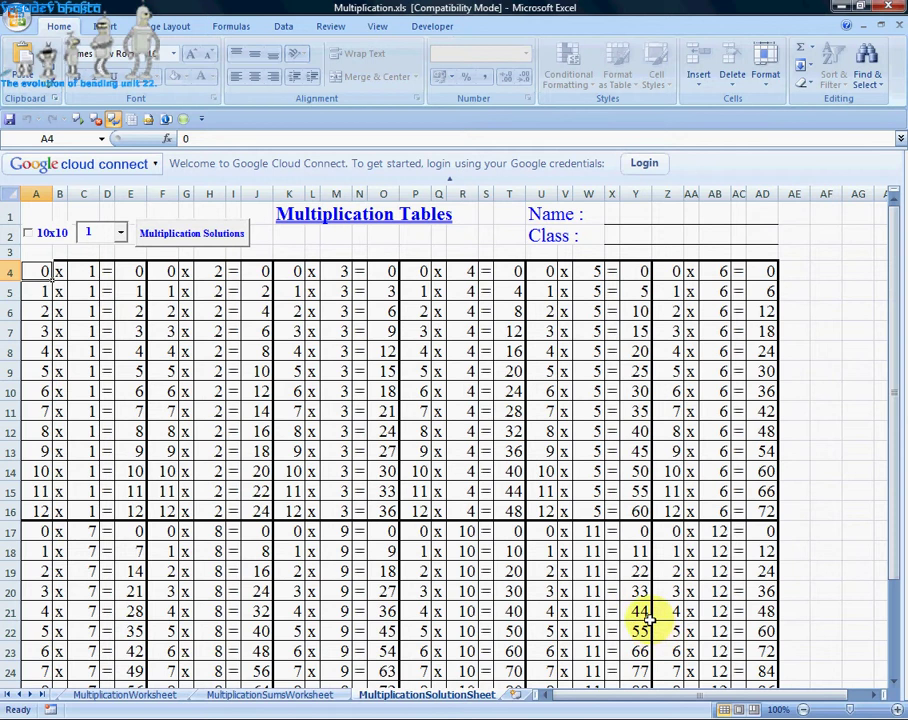
pyautogui.scroll(-2, 229, 419)
pyautogui.scroll(2, 229, 419)
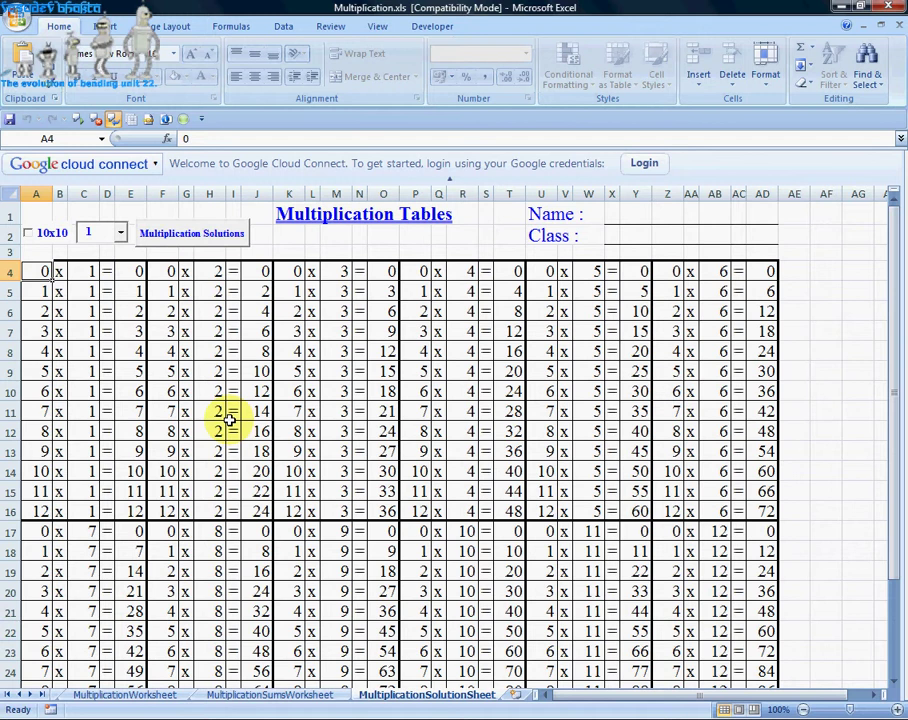
# - Highlight the products of the 2 times table in J4:J16 and of the 3 times table in O4:O15 to examine them
pyautogui.click(231, 416)
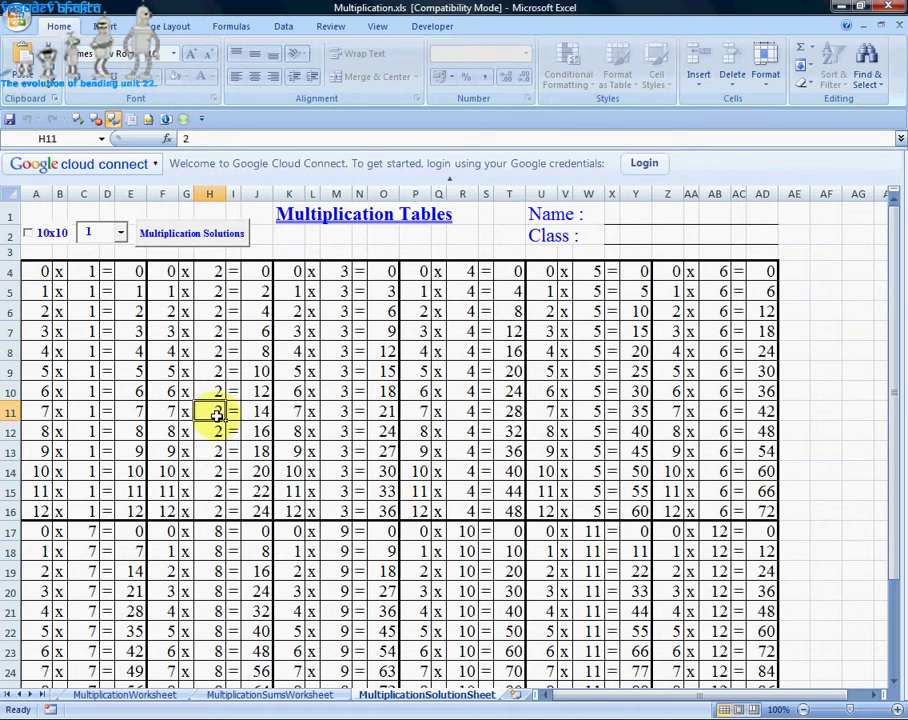
pyautogui.click(170, 352)
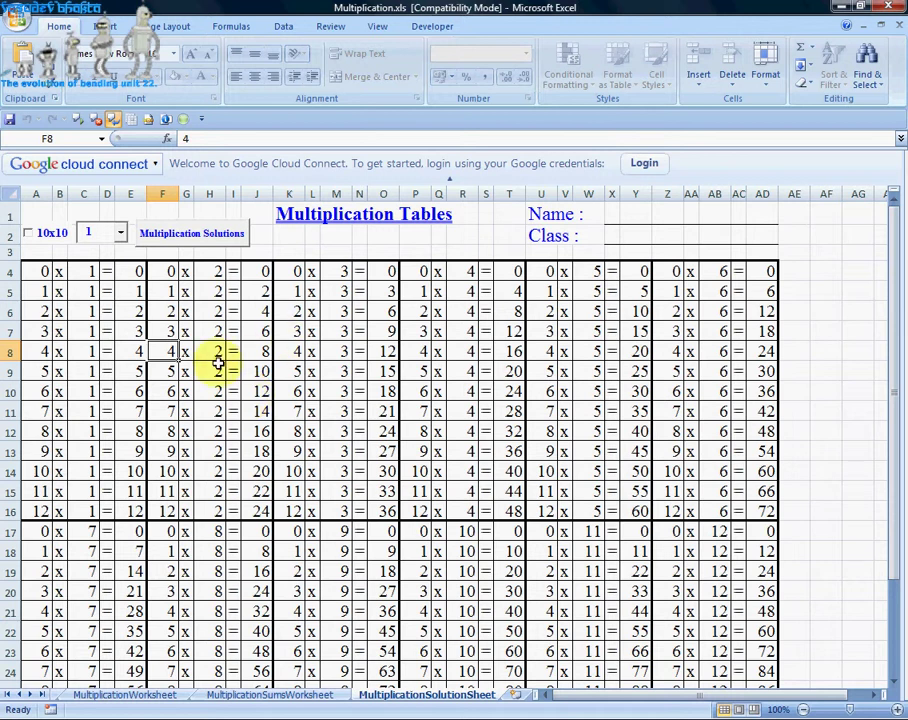
pyautogui.click(264, 271)
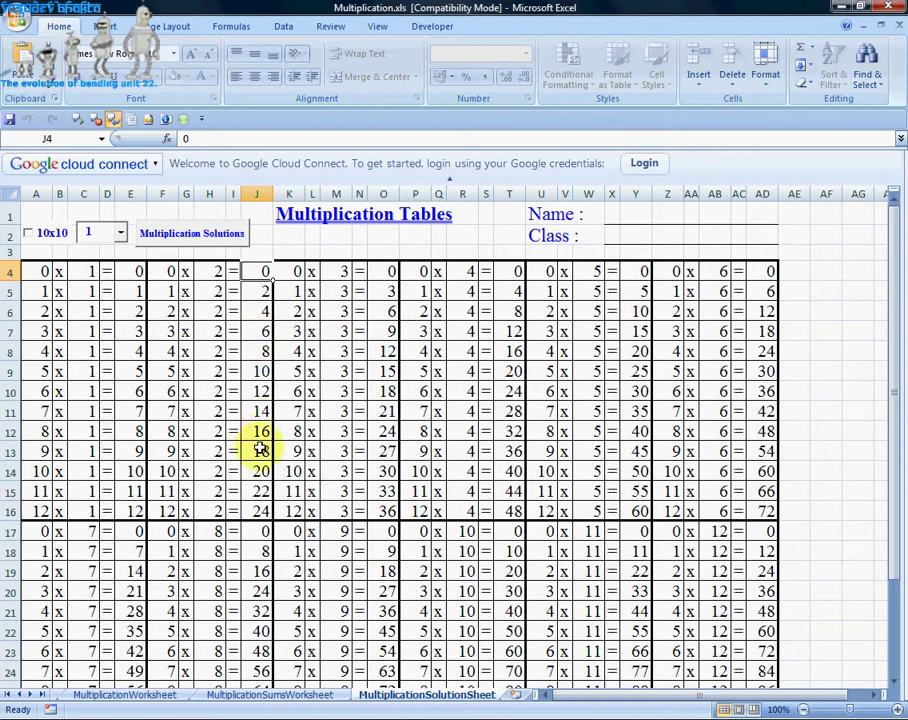
pyautogui.moveTo(262, 274); pyautogui.dragTo(261, 510)
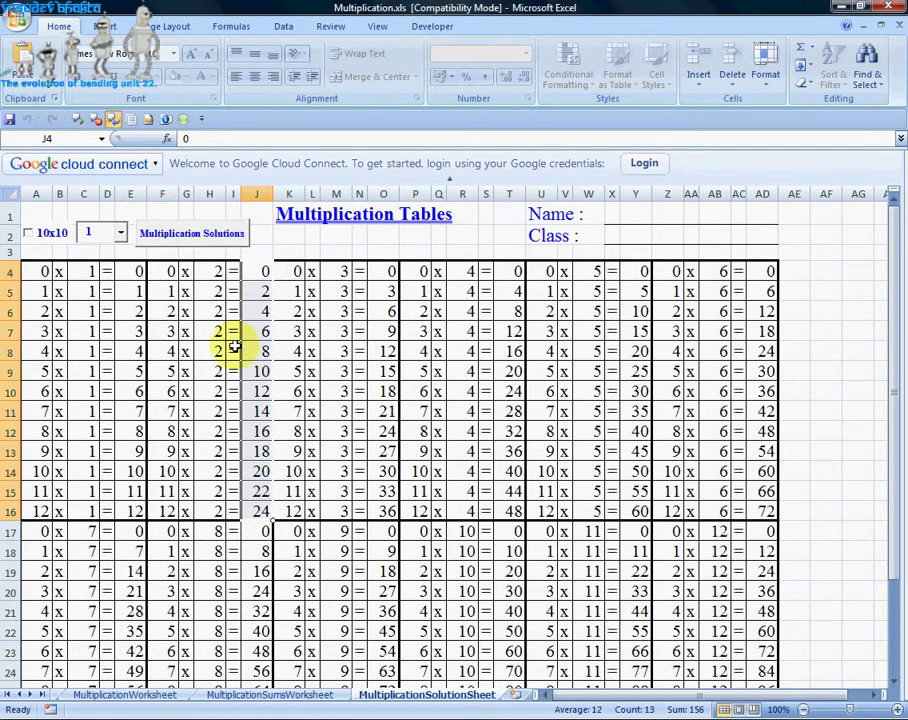
pyautogui.moveTo(395, 272); pyautogui.dragTo(383, 500)
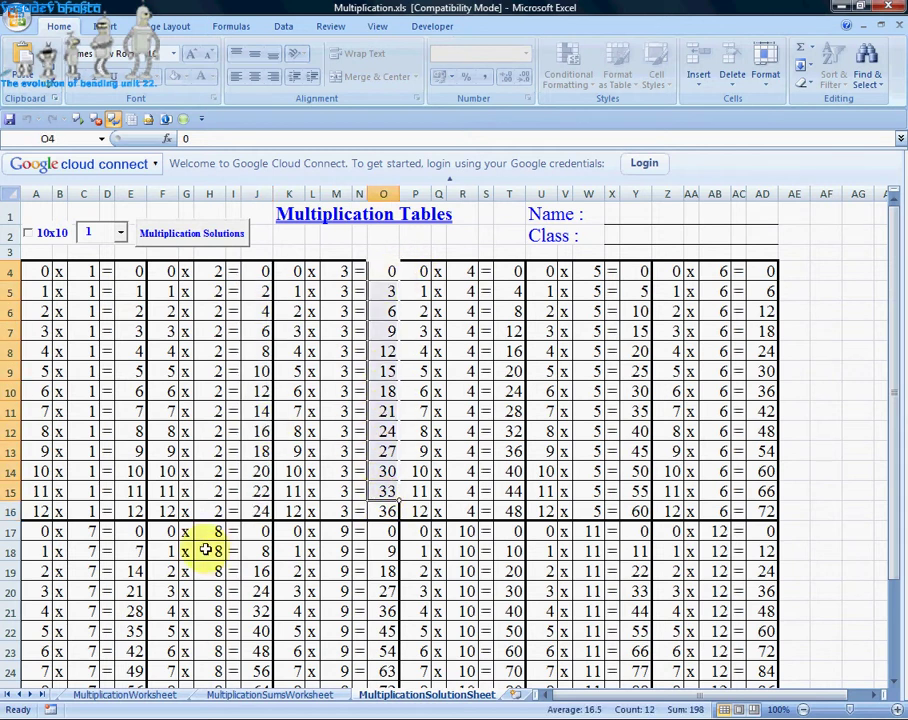
pyautogui.click(393, 289)
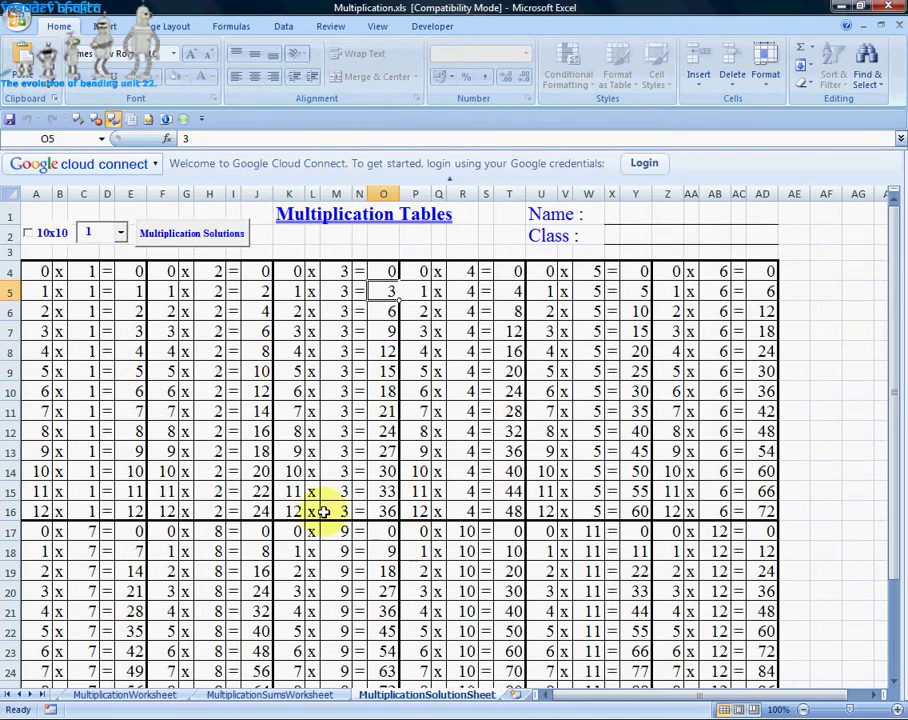
pyautogui.click(44, 274)
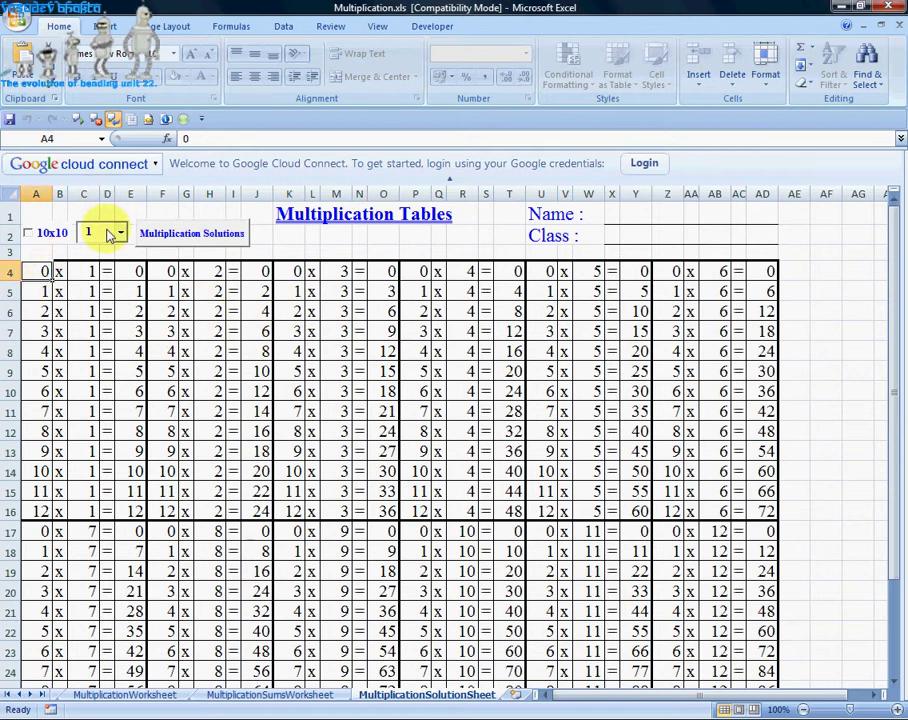
# - Set the starting number to 11 and generate the solved tables for 11 to 22
pyautogui.click(112, 233)
pyautogui.click(90, 266)
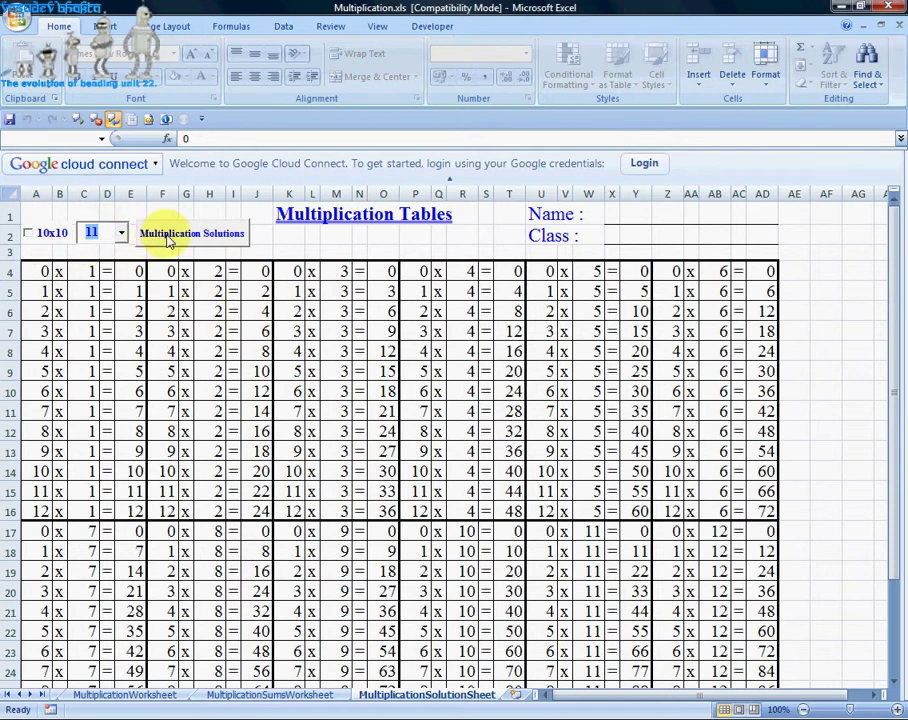
pyautogui.click(169, 238)
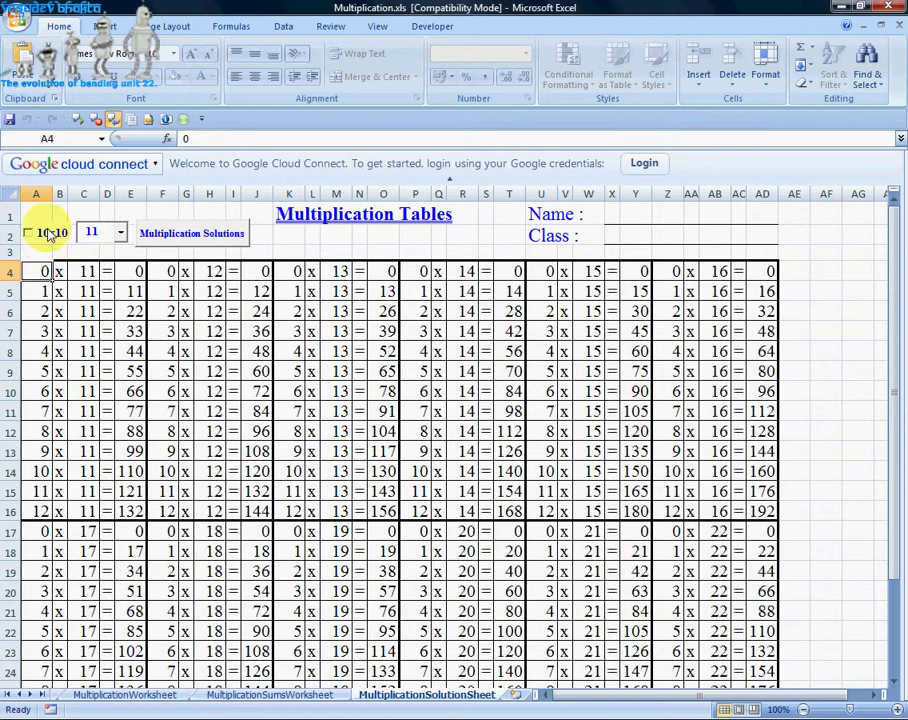
# - Turn on the 10x10 option, generate the solved tables for 11 to 20 and review them down to the last rows
pyautogui.click(29, 234)
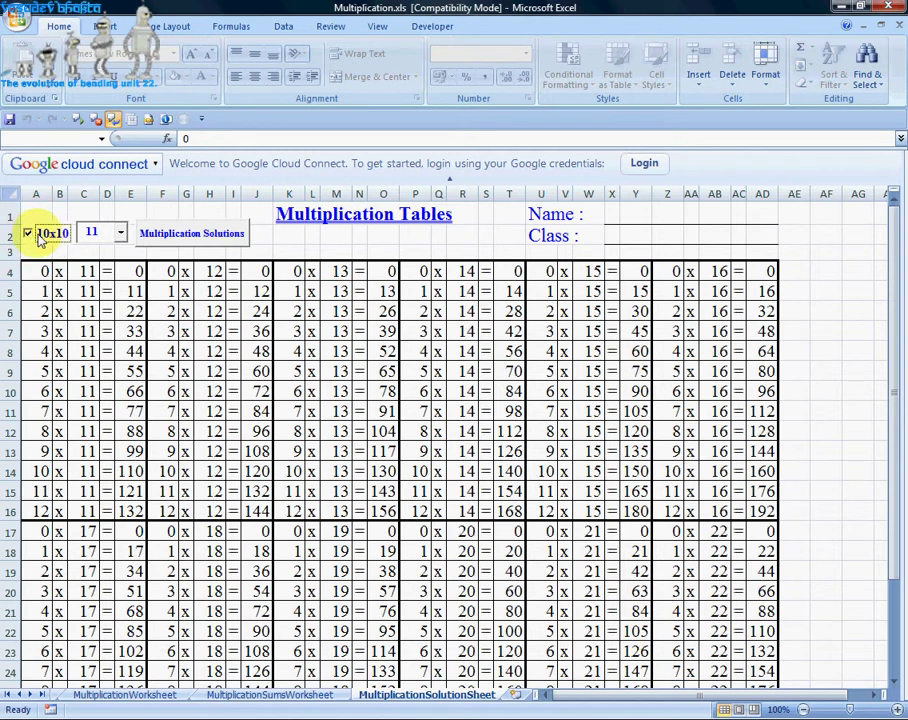
pyautogui.click(192, 236)
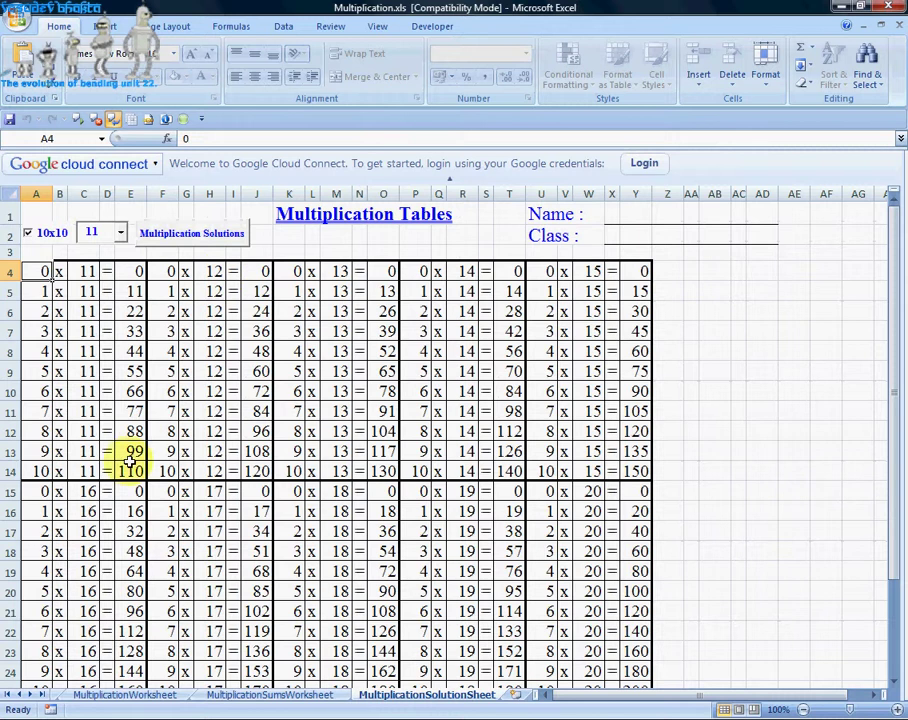
pyautogui.scroll(-3, 130, 458)
pyautogui.scroll(3, 130, 460)
pyautogui.scroll(-4, 130, 454)
pyautogui.scroll(4, 133, 455)
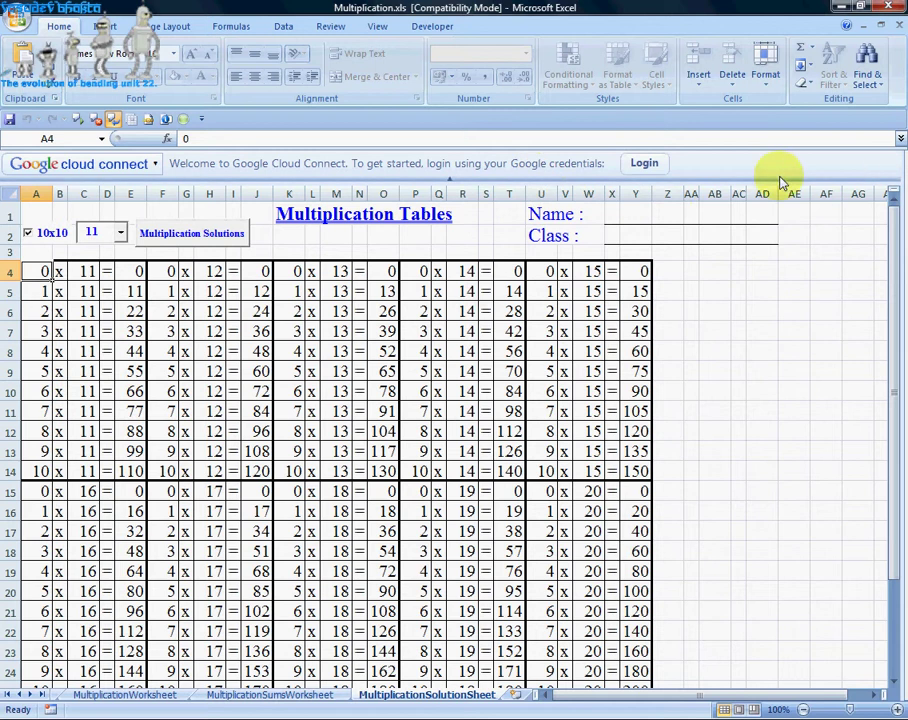
pyautogui.scroll(-4, 160, 477)
pyautogui.scroll(4, 170, 460)
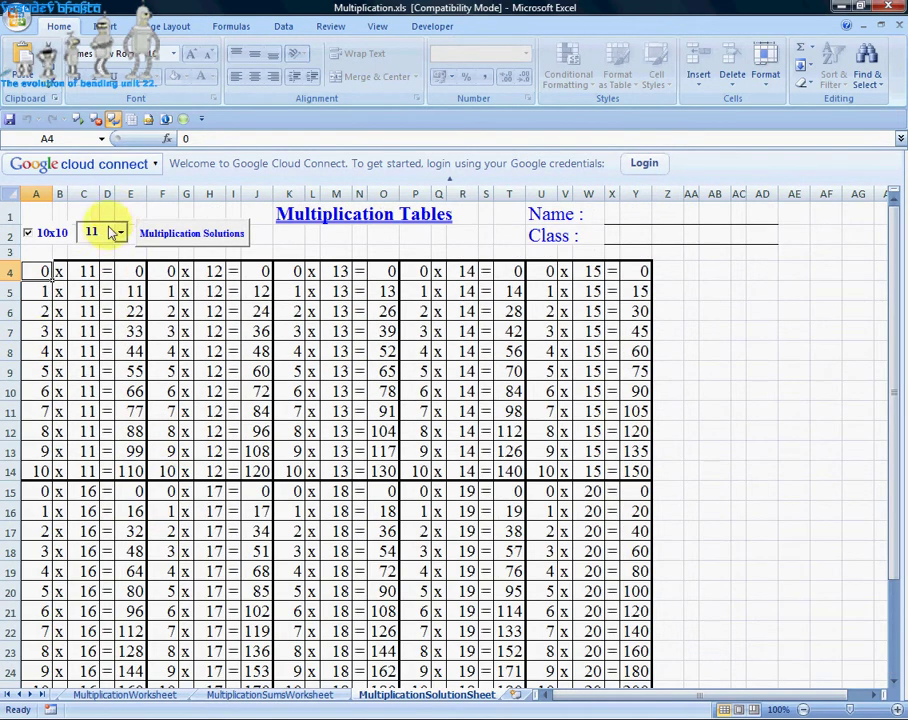
# - Set the starting number to 1 and generate the 10x10 solved tables, and regenerate them with the 10x10 option turned off
pyautogui.click(103, 238)
pyautogui.click(95, 252)
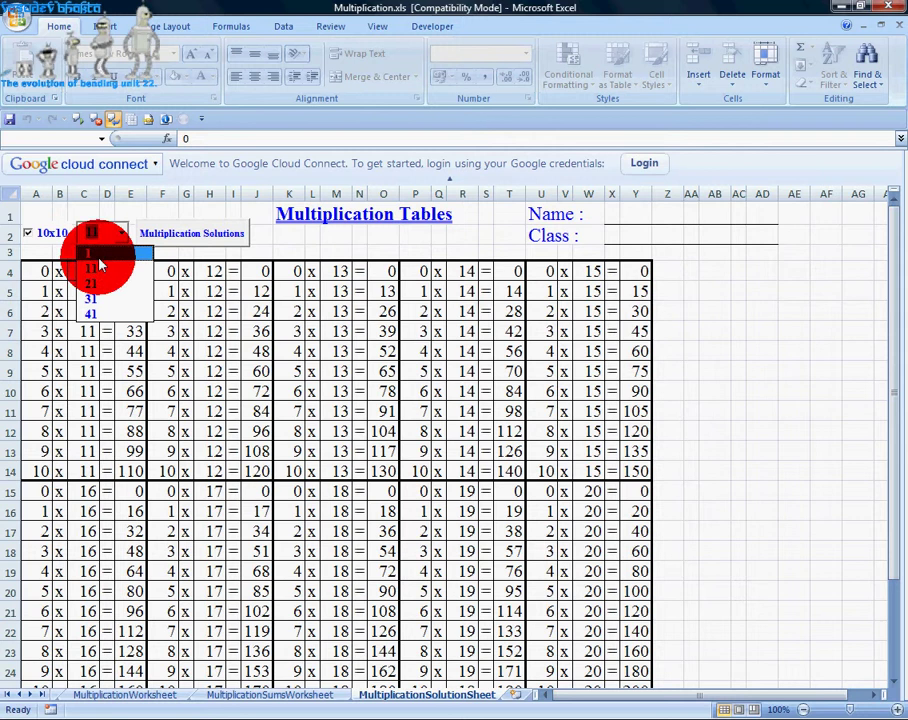
pyautogui.click(210, 233)
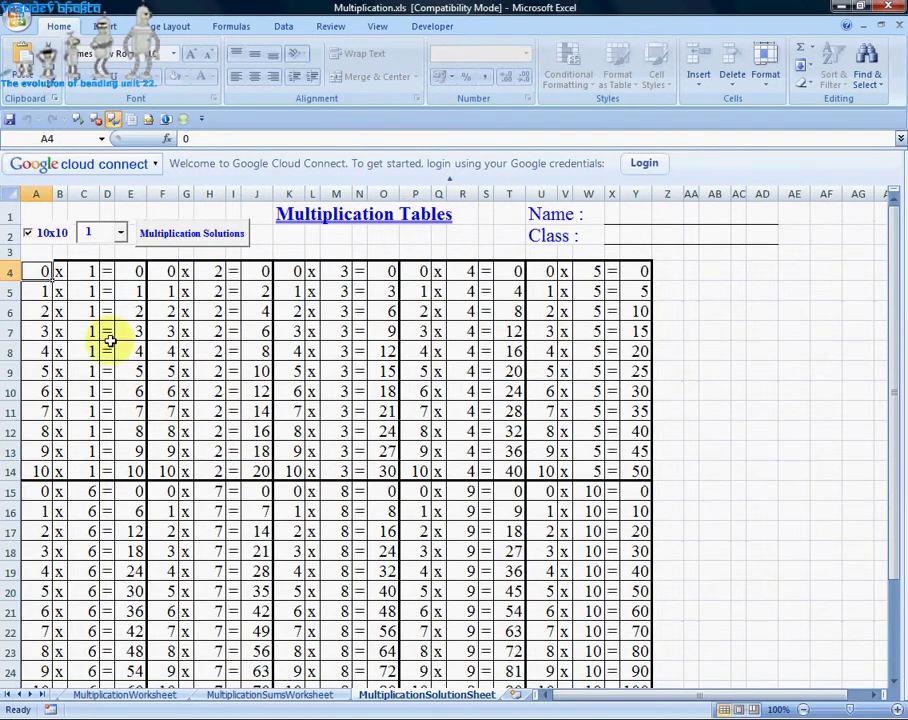
pyautogui.click(49, 236)
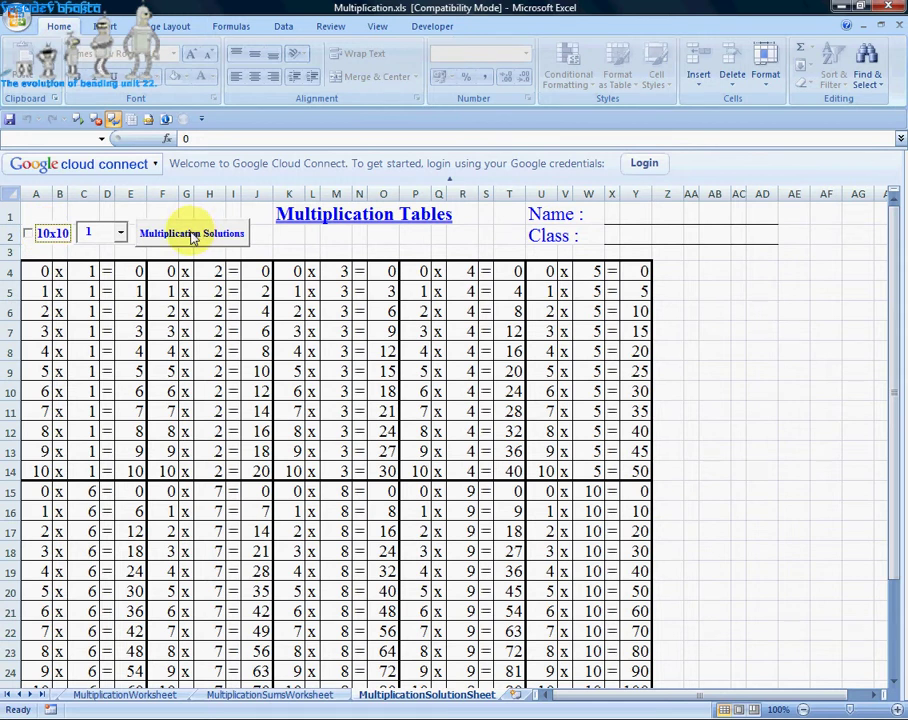
pyautogui.click(193, 236)
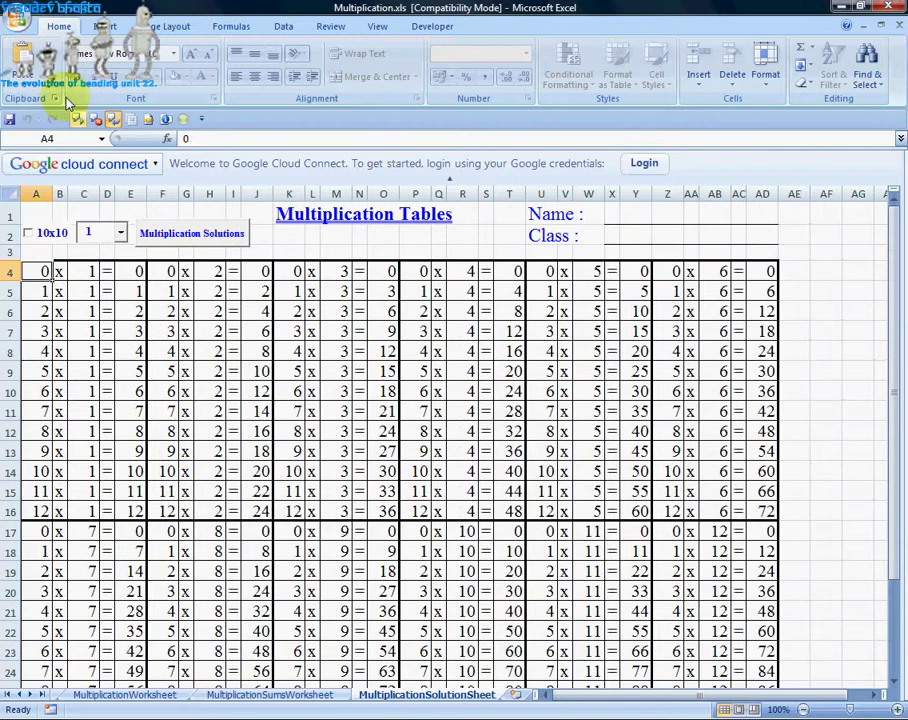
# - Check the print preview of the solved tables for 1 to 12, close it and review the last rows
pyautogui.click(13, 10)
pyautogui.moveTo(60, 229)
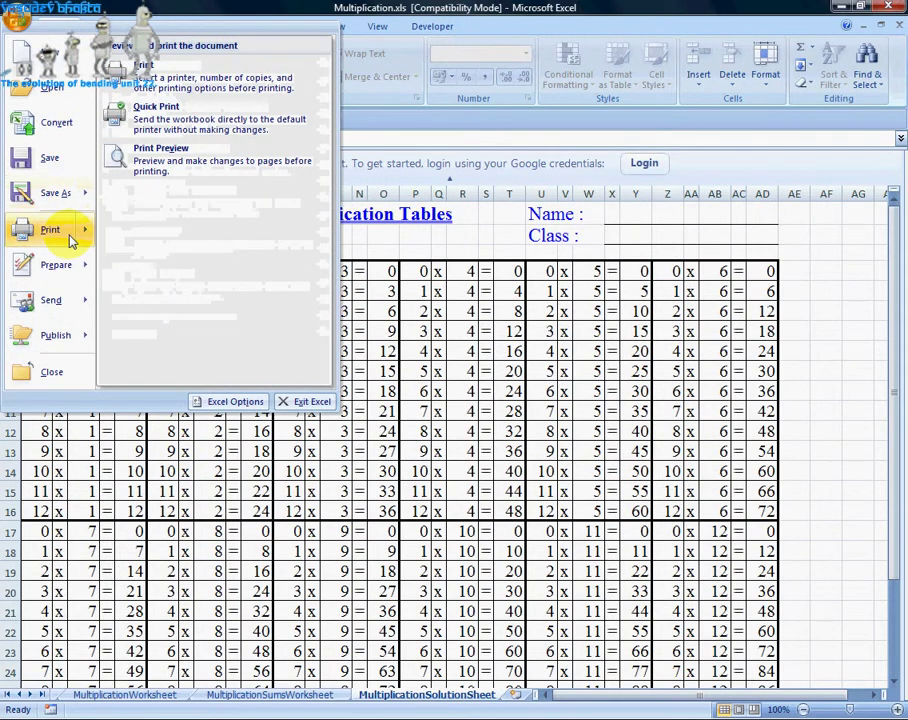
pyautogui.click(224, 164)
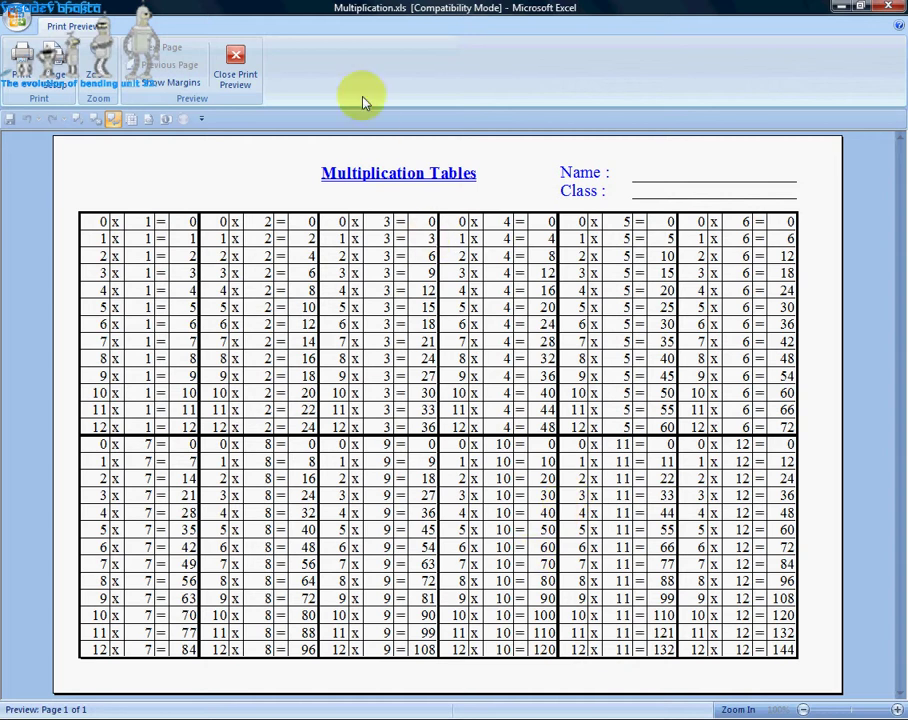
pyautogui.click(238, 52)
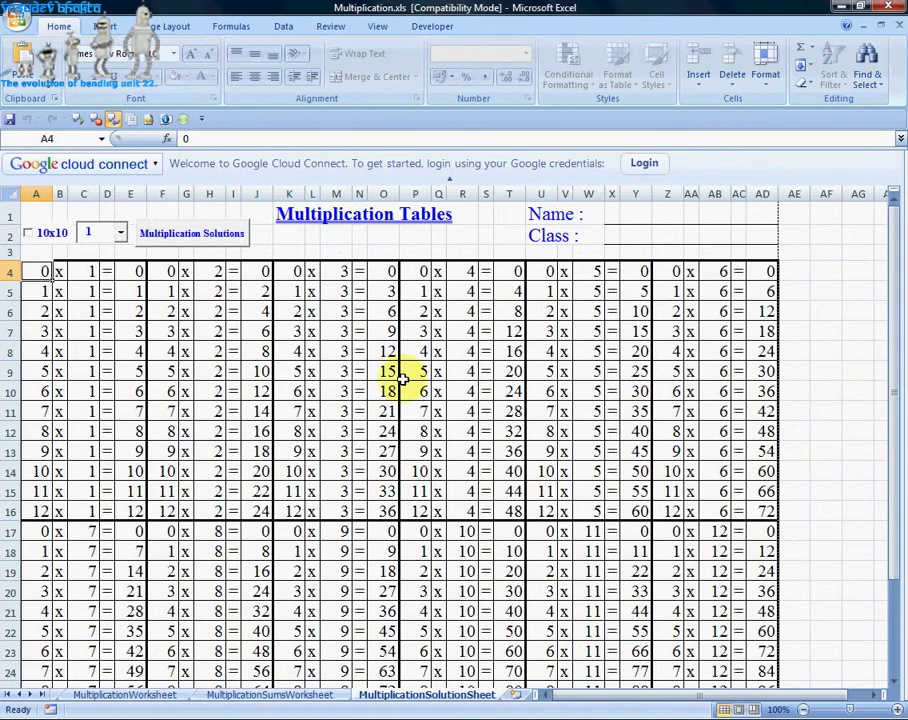
pyautogui.scroll(-4, 400, 378)
pyautogui.scroll(4, 294, 478)
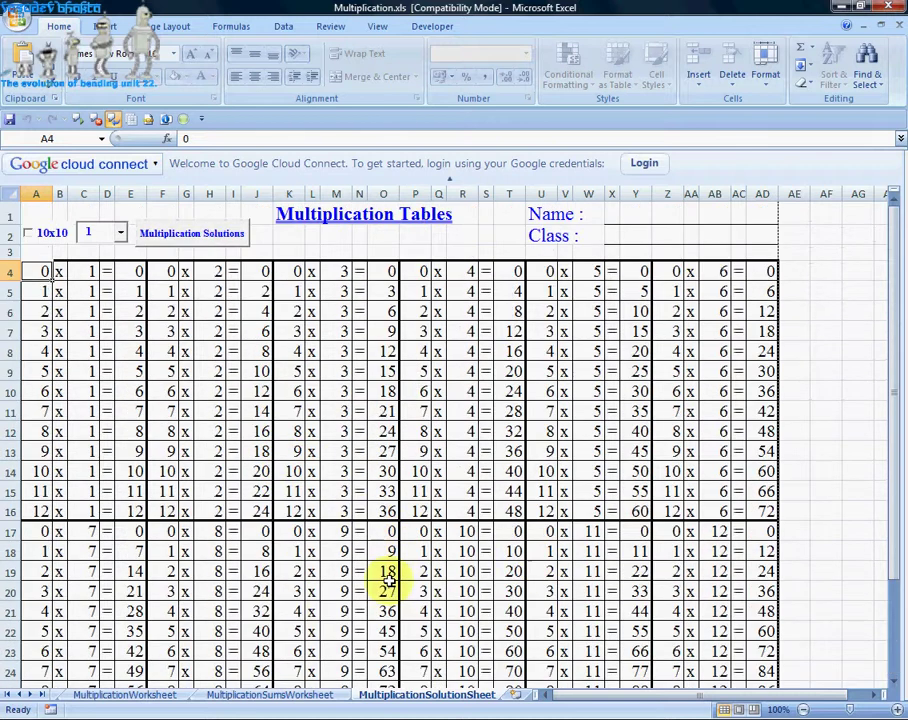
pyautogui.scroll(-2, 300, 577)
pyautogui.scroll(2, 290, 537)
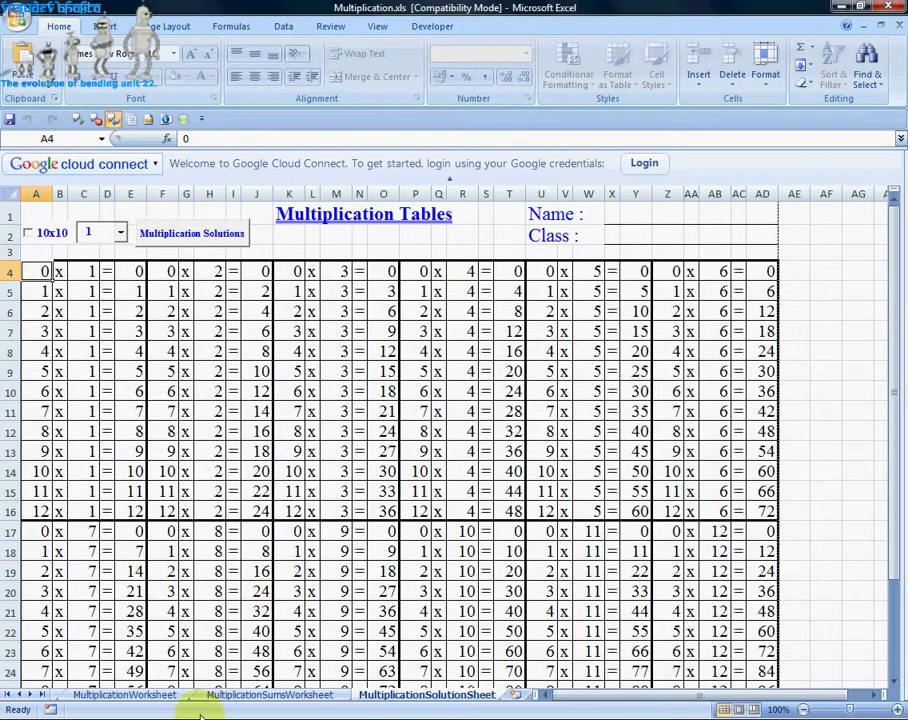
# - Go back through the MultiplicationSumsWorksheet sheet to the MultiplicationWorksheet sheet
pyautogui.click(220, 694)
pyautogui.click(142, 694)
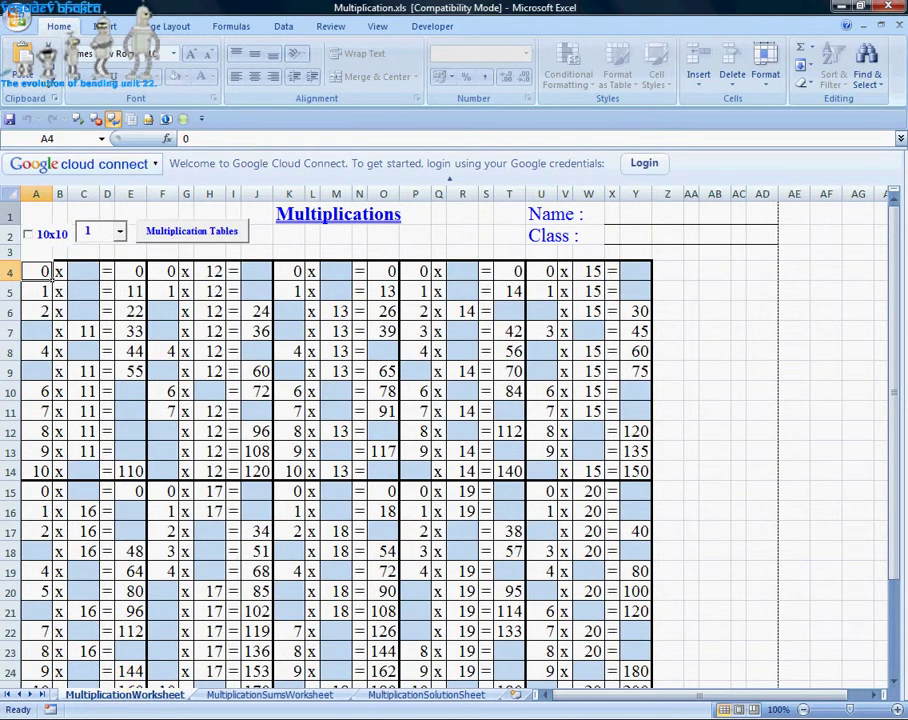